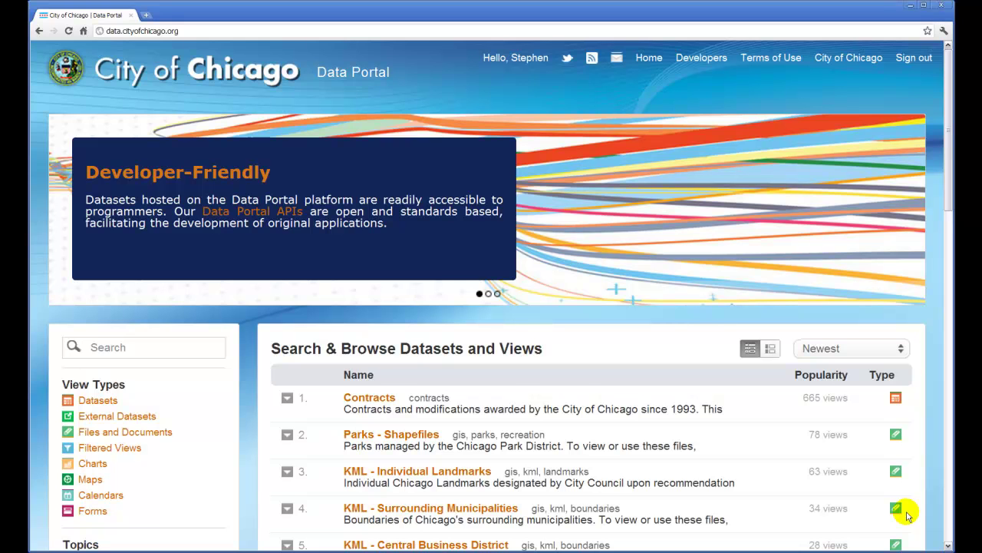
Search the data portal for "311 graffiti removal" and open the 311 Service Requests - Graffiti Removal (2011) dataset
click(120, 348)
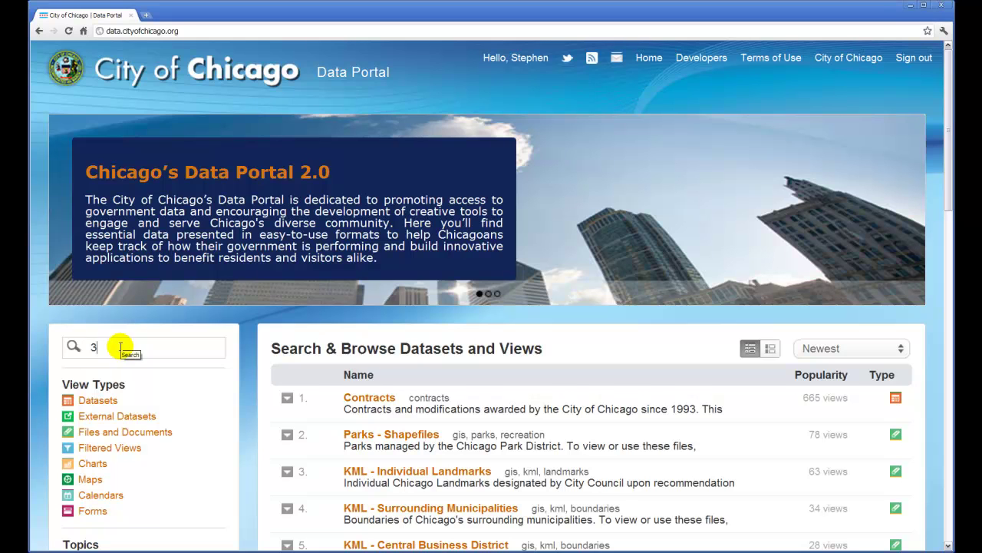
text(311 graffiti removal)
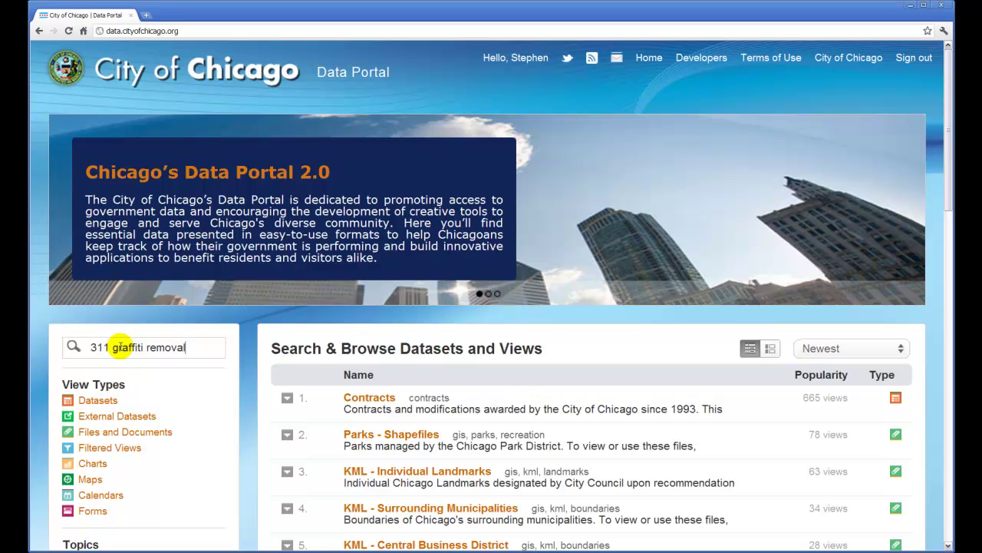
key(Return)
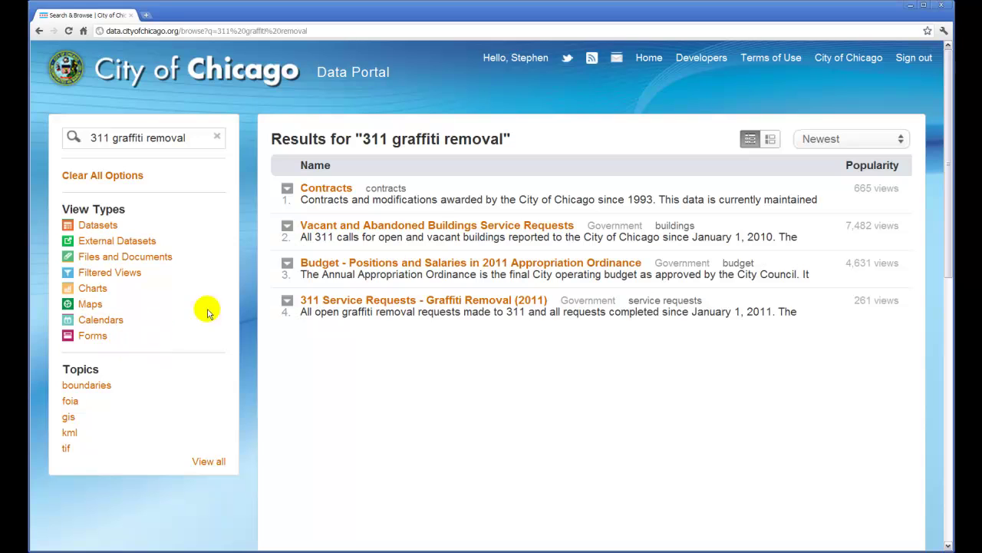
click(330, 301)
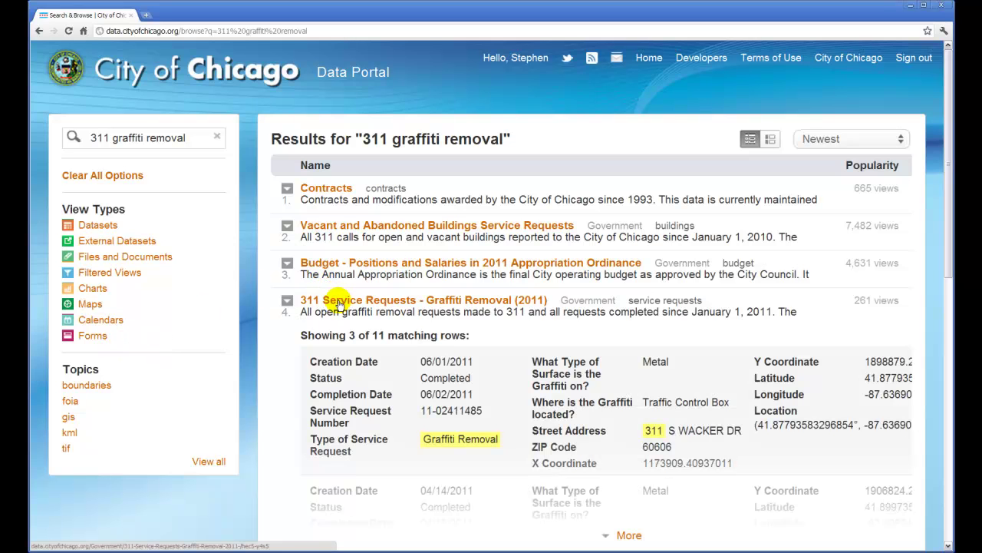
click(343, 302)
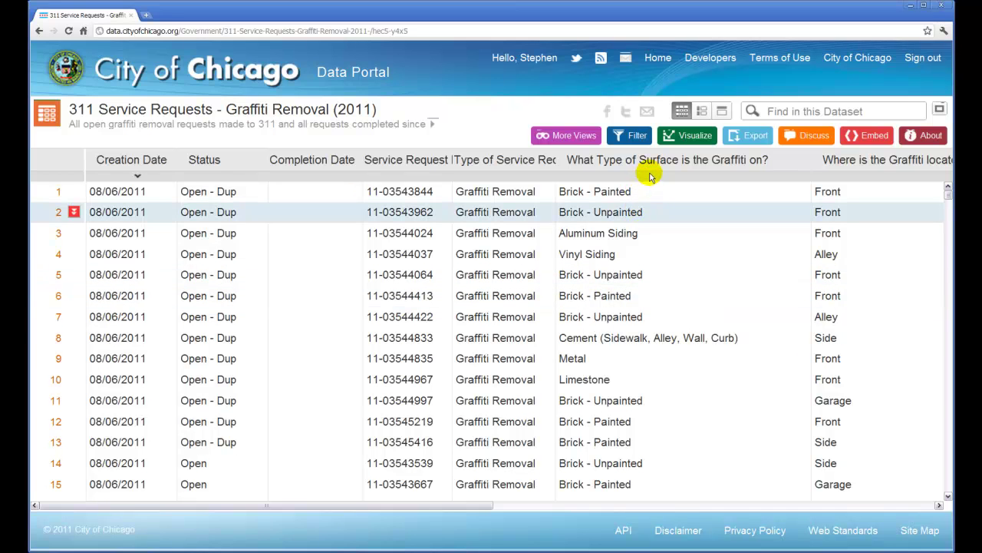
Set up a map visualization of the dataset with Google Maps as map type and Point Map as plot style
click(895, 505)
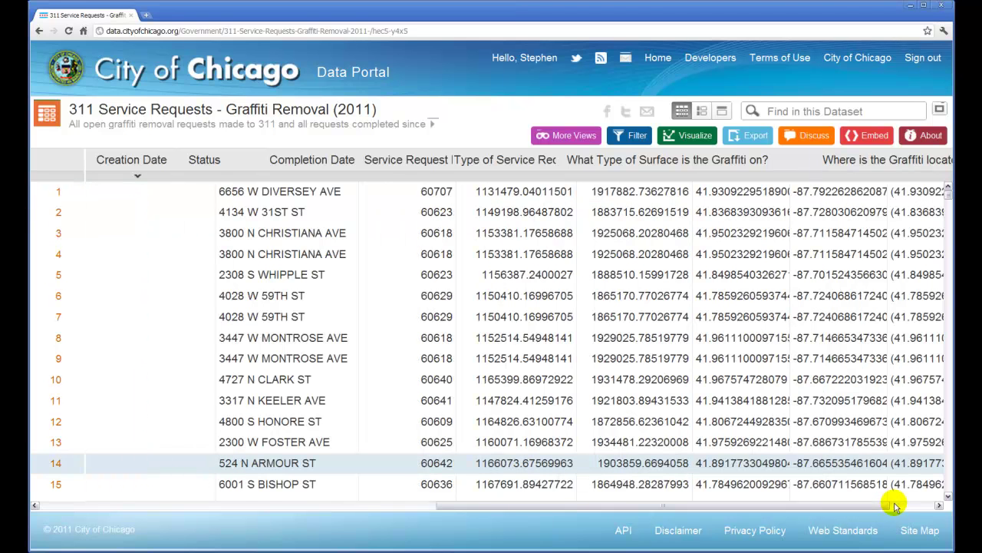
click(894, 505)
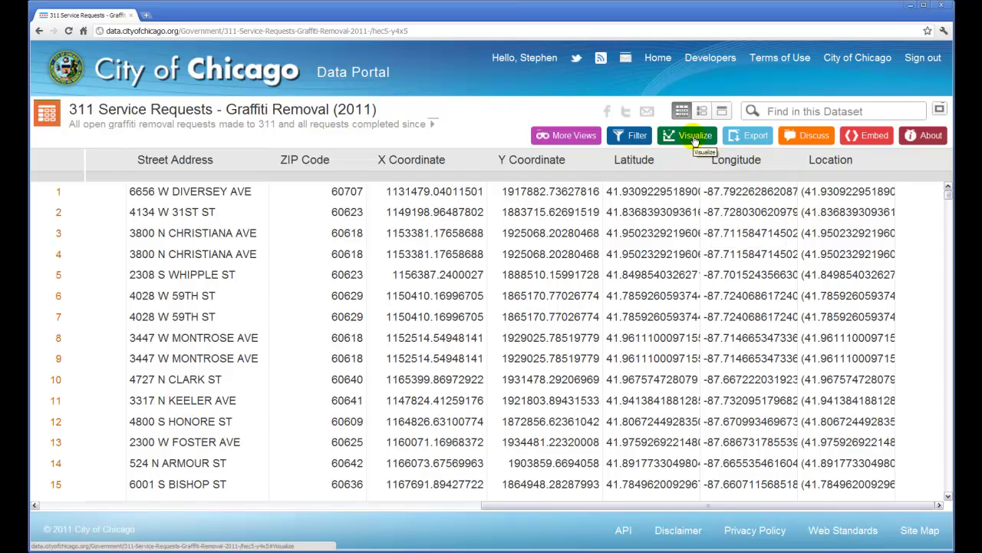
click(694, 140)
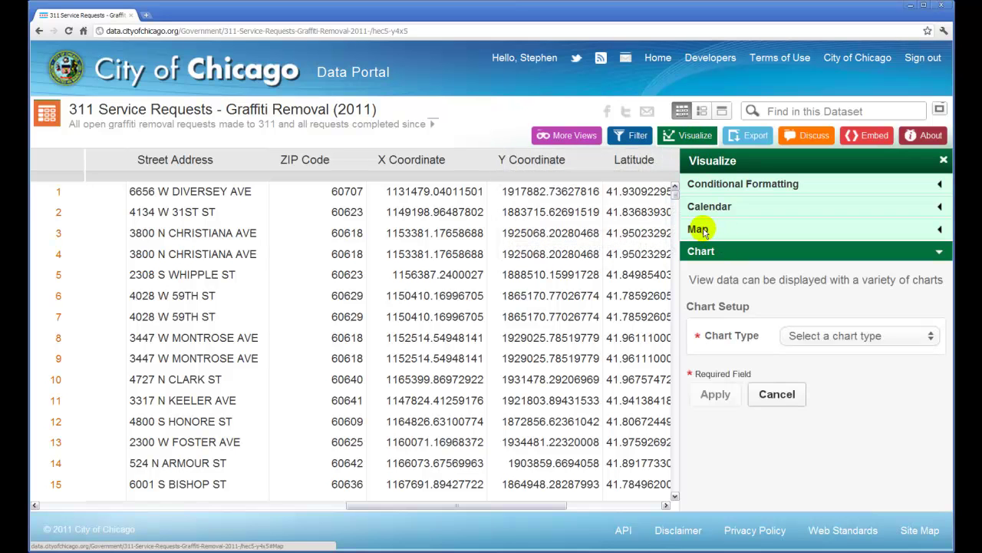
click(703, 231)
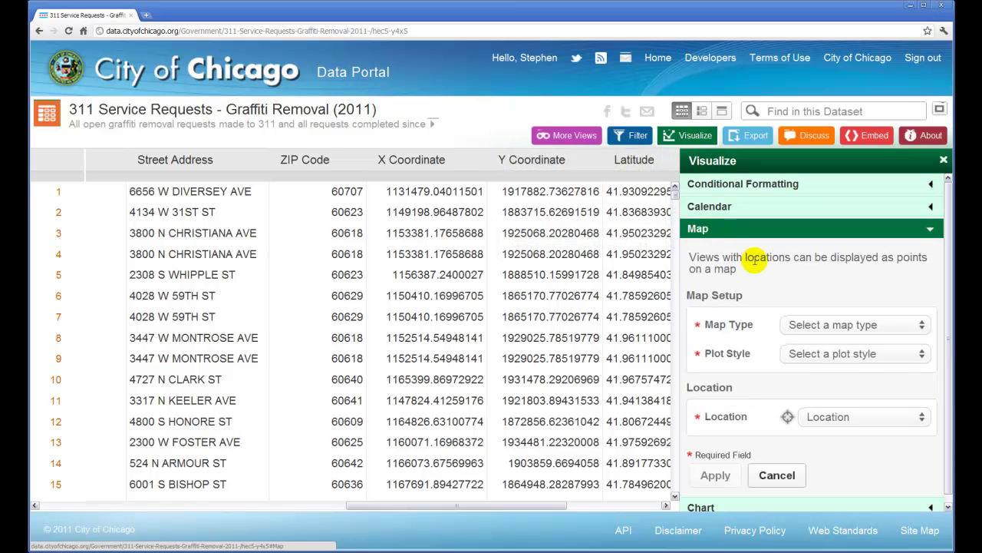
click(923, 329)
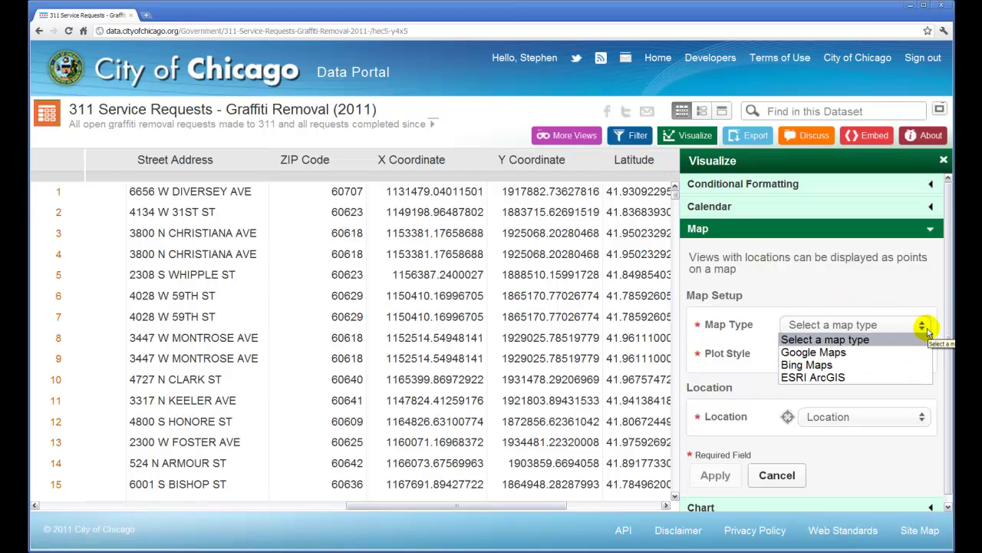
click(845, 355)
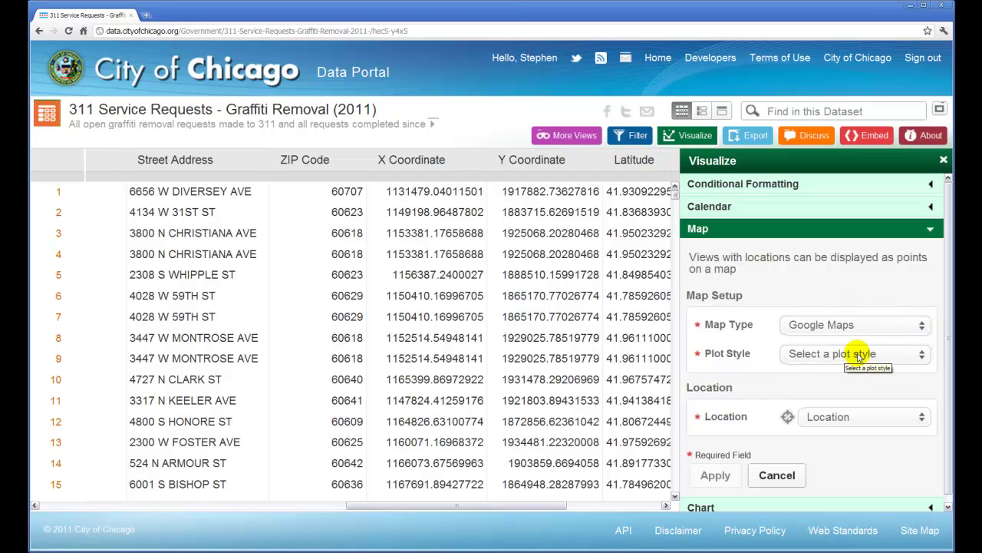
click(921, 355)
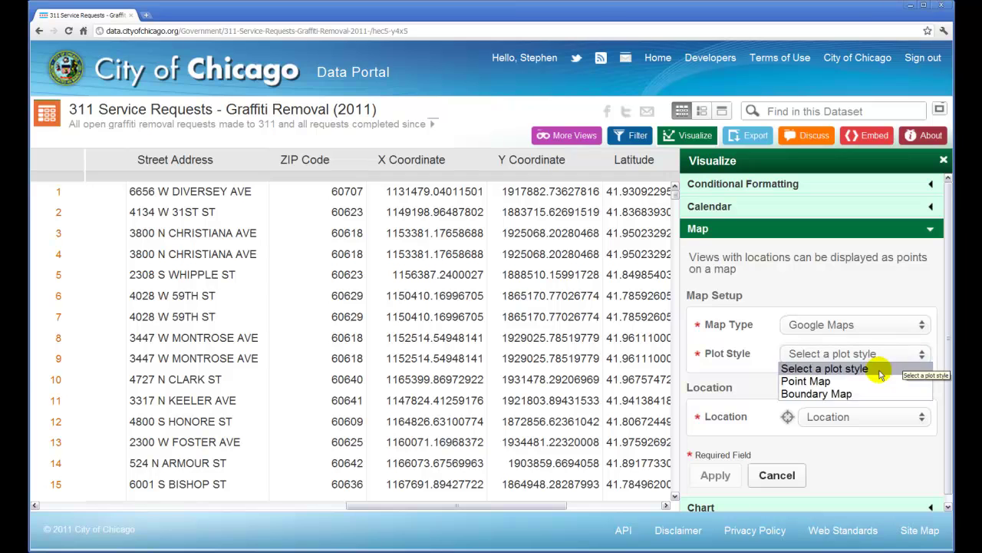
click(828, 384)
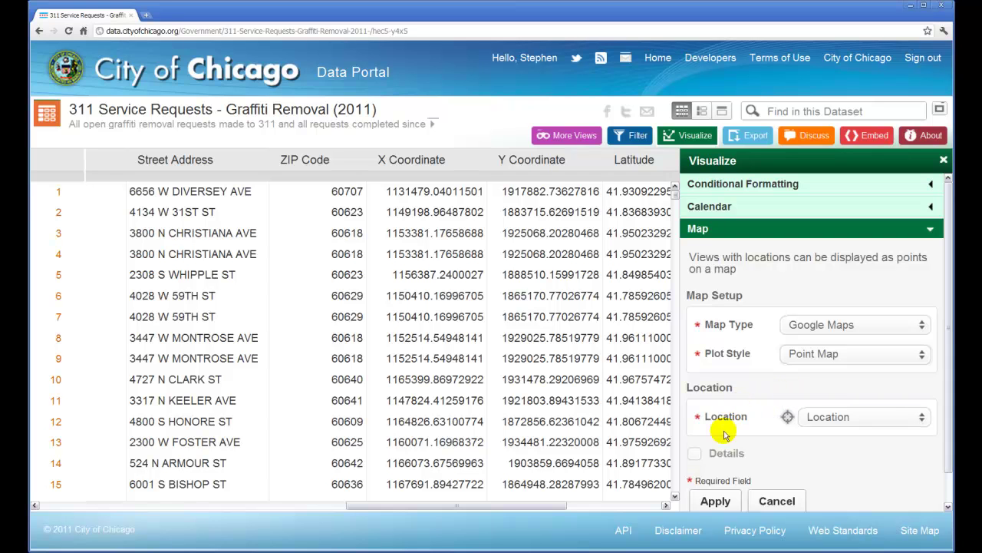
Enable the map's point details and use the Street Address column as the title
click(694, 455)
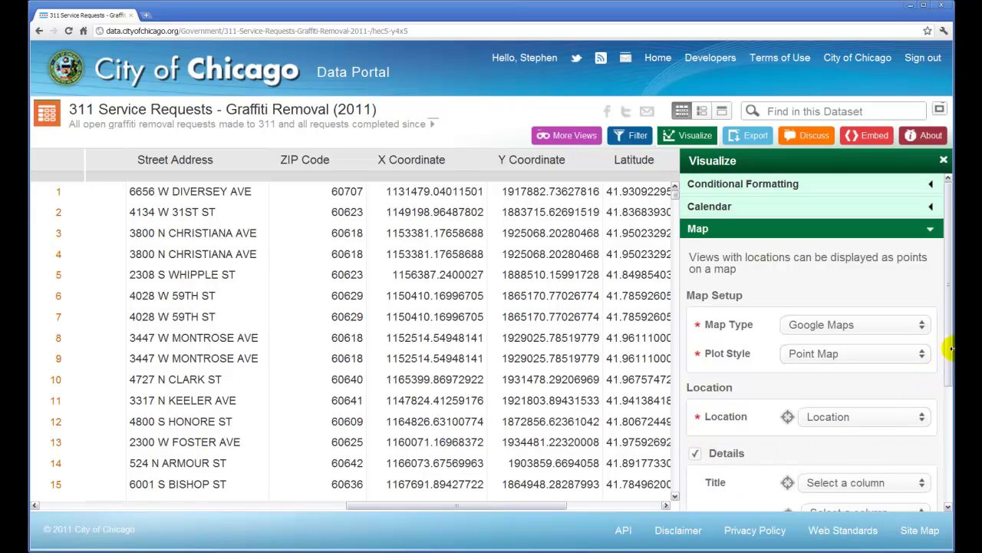
drag(947, 349, 947, 496)
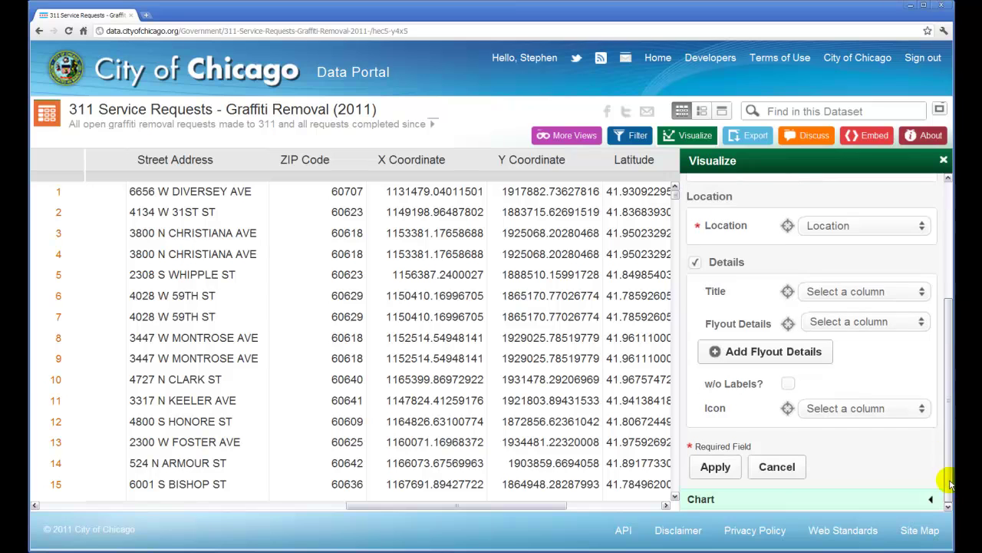
click(921, 291)
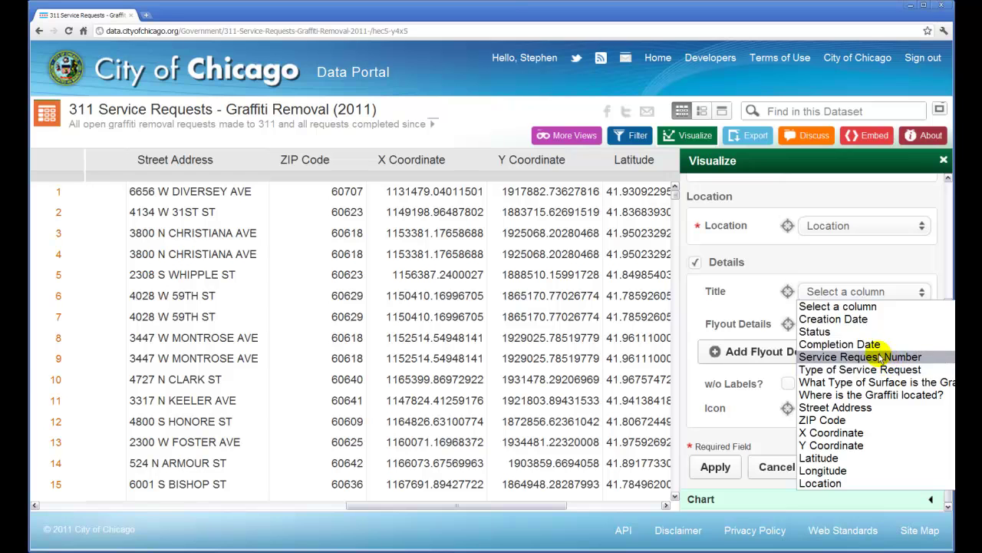
click(857, 408)
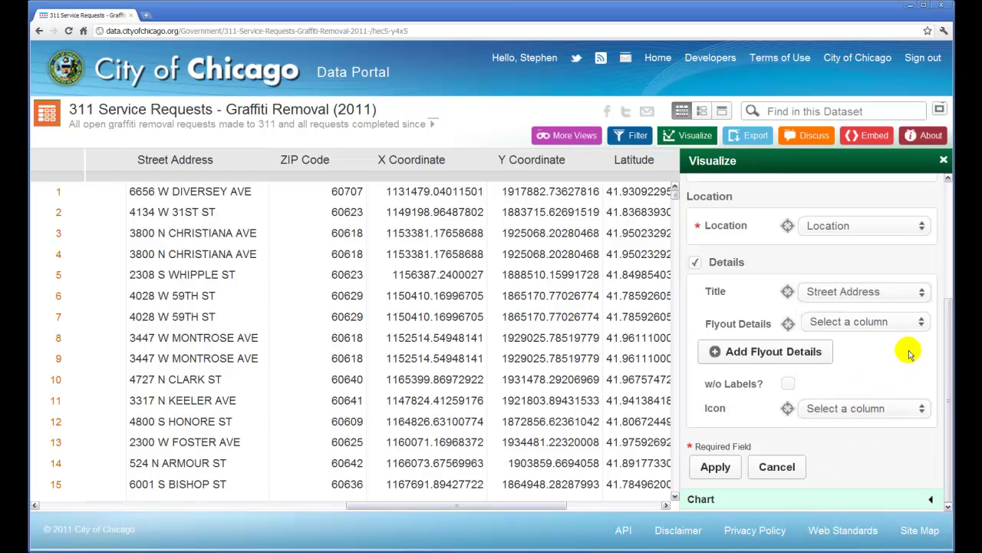
Add "What Type of Surface is the Graffiti on?" and "Where is the Graffiti located?" as flyout details and apply the map
click(922, 321)
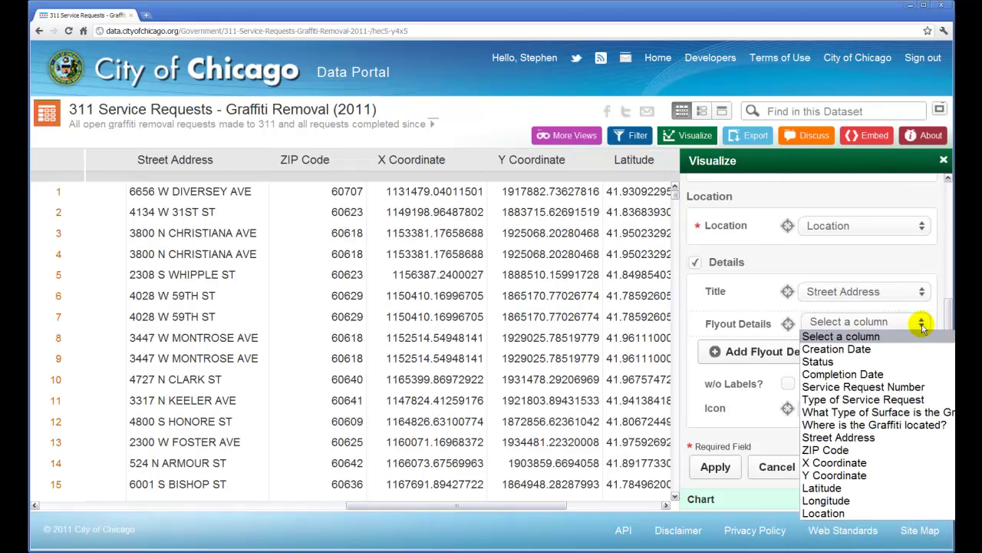
click(918, 412)
click(812, 358)
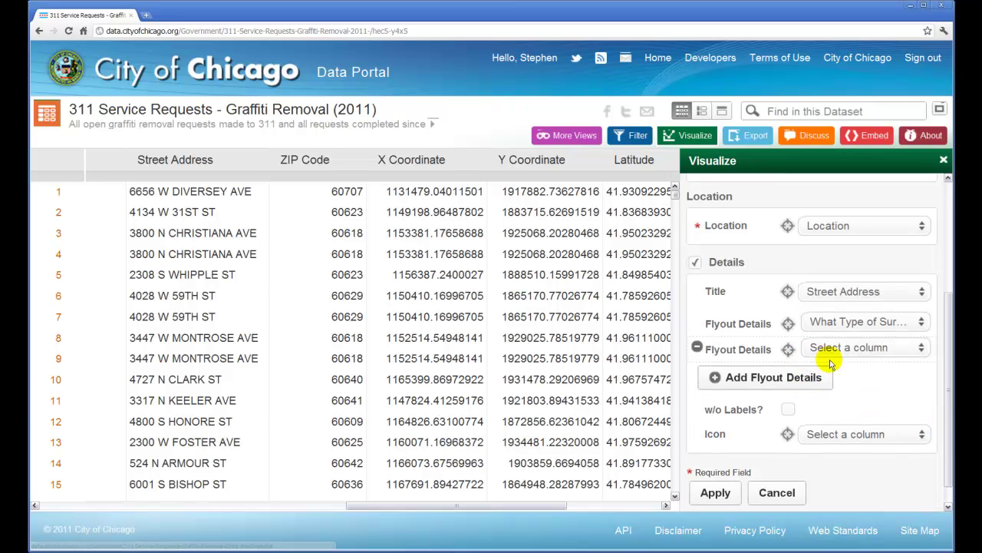
click(919, 348)
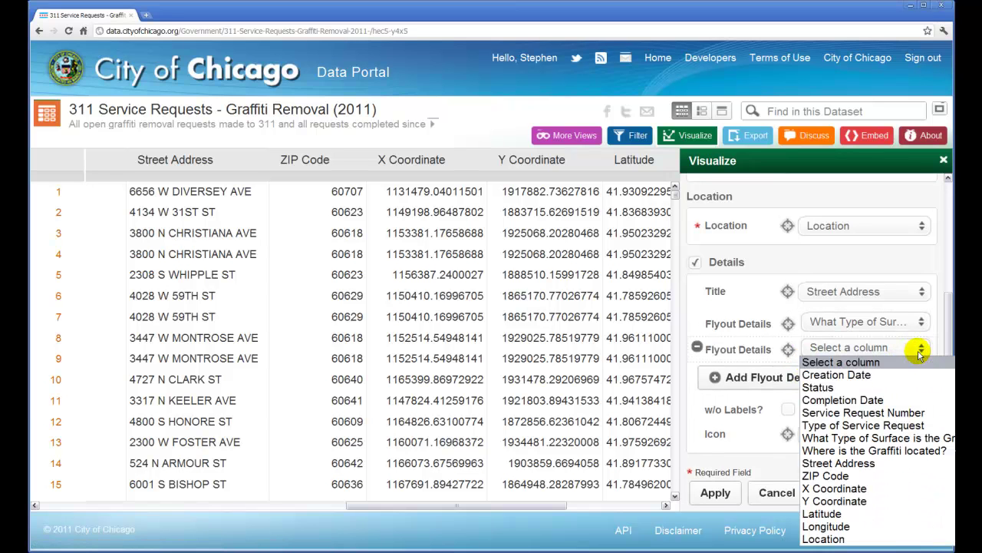
click(920, 451)
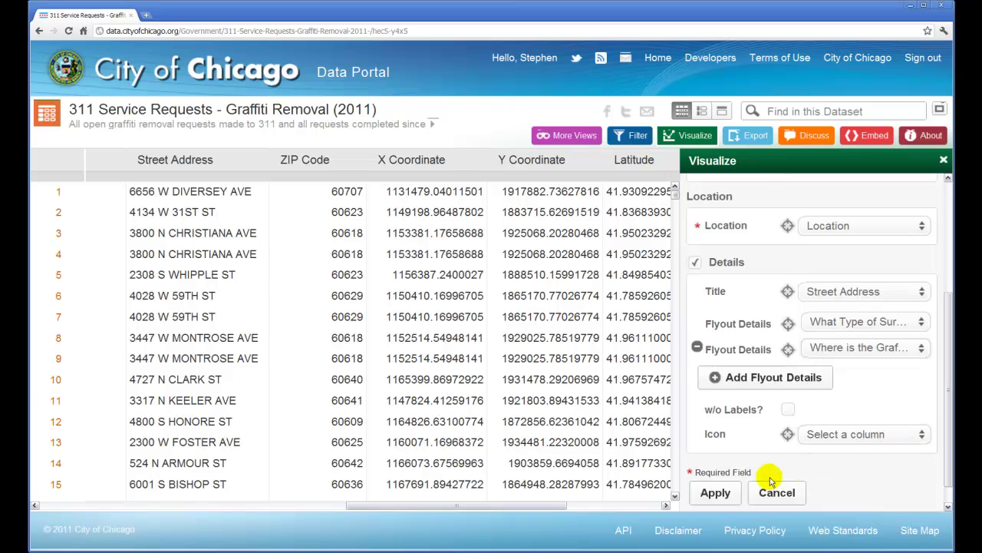
click(717, 493)
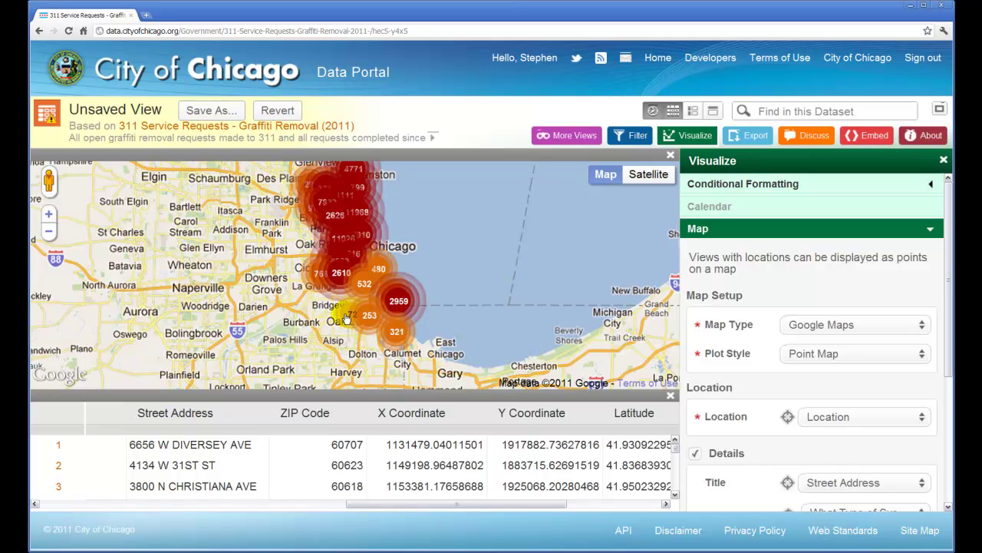
Zoom the map in to individual markers around W 107th St and view the flyout of one on Western Ave
scroll(347, 317, up, 1)
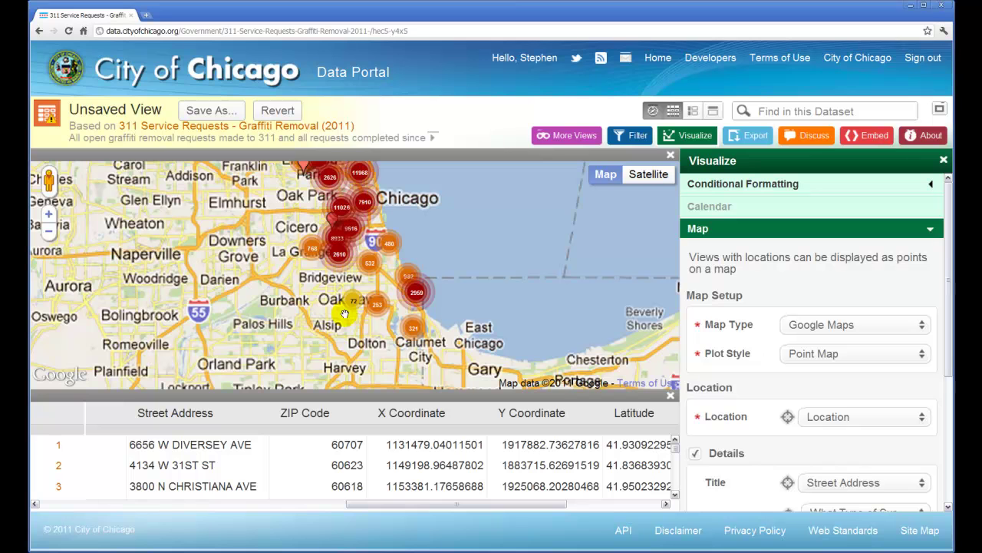
double_click(376, 351)
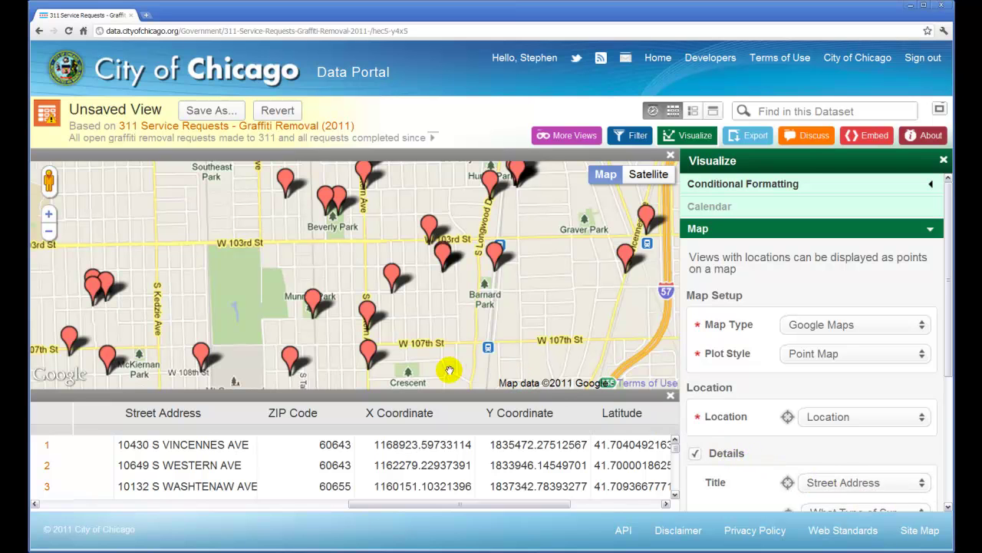
click(368, 353)
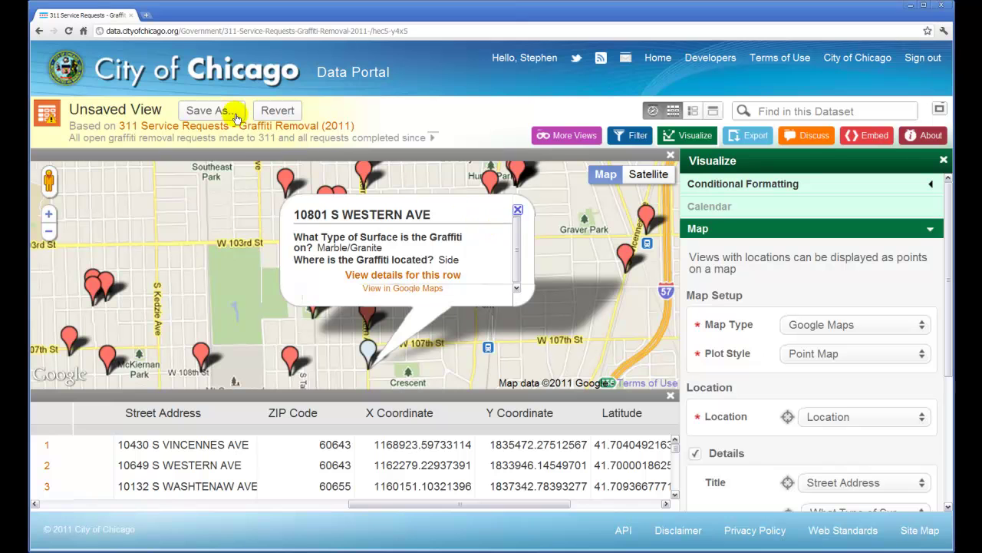
Save the view as "Graffiti removal map" and open the list of more views of the dataset
click(206, 111)
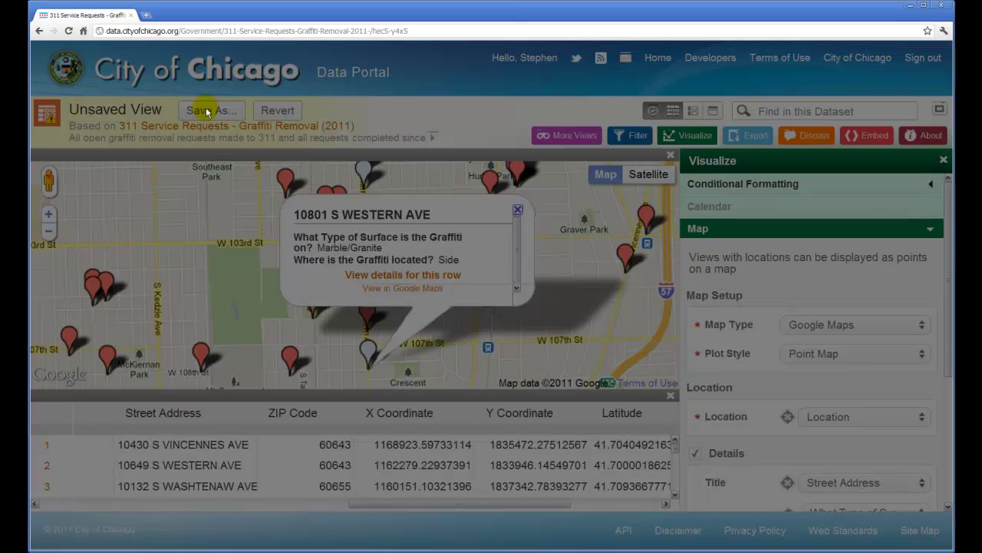
text(Graffiti removal map)
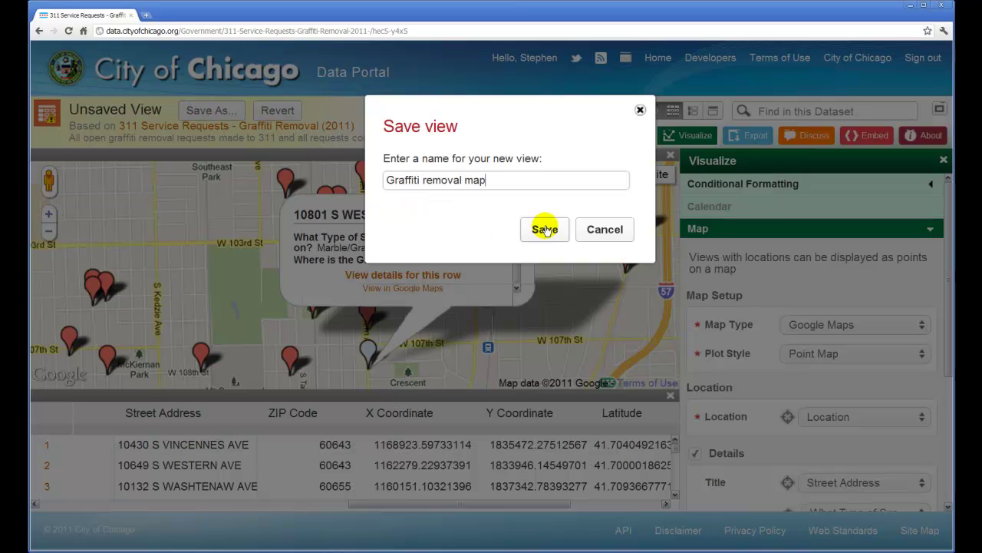
click(545, 229)
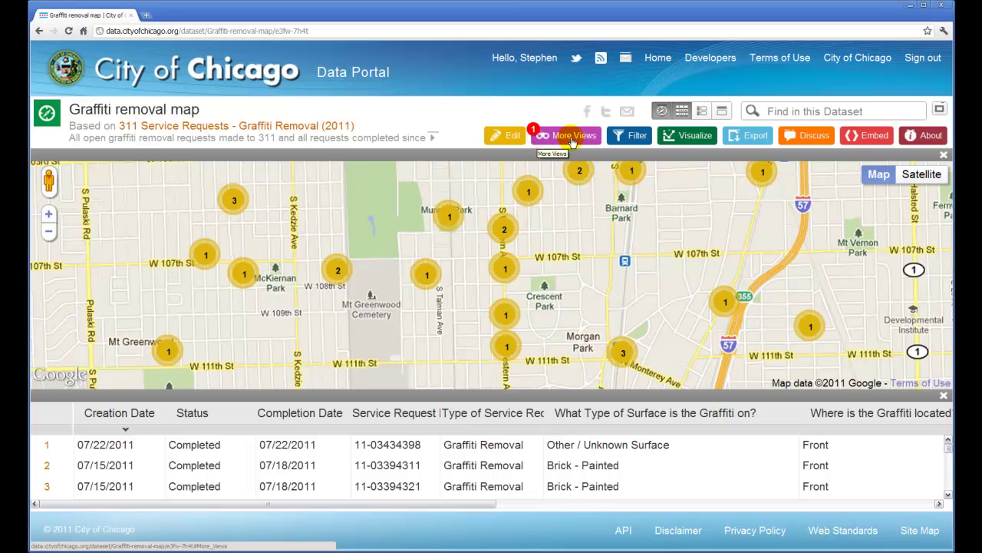
click(572, 138)
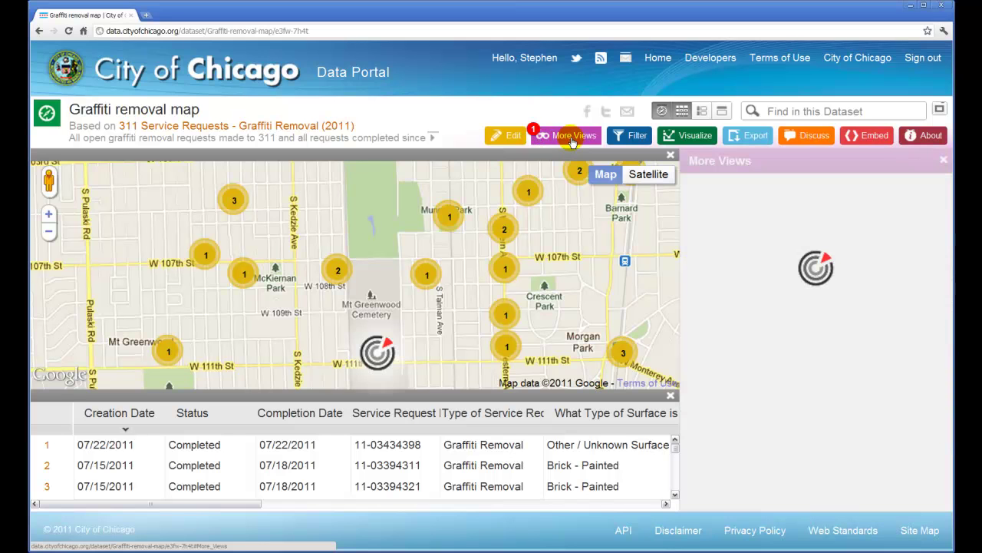
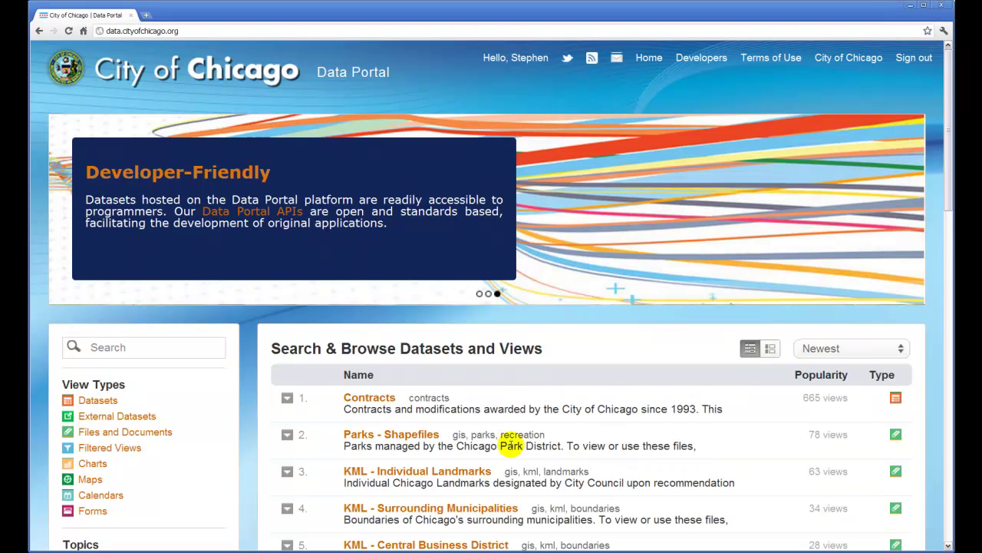
From the portal home page, search for "311 graffiti removal" again and show the Graffiti Removal (2011) dataset's address and location columns
click(181, 352)
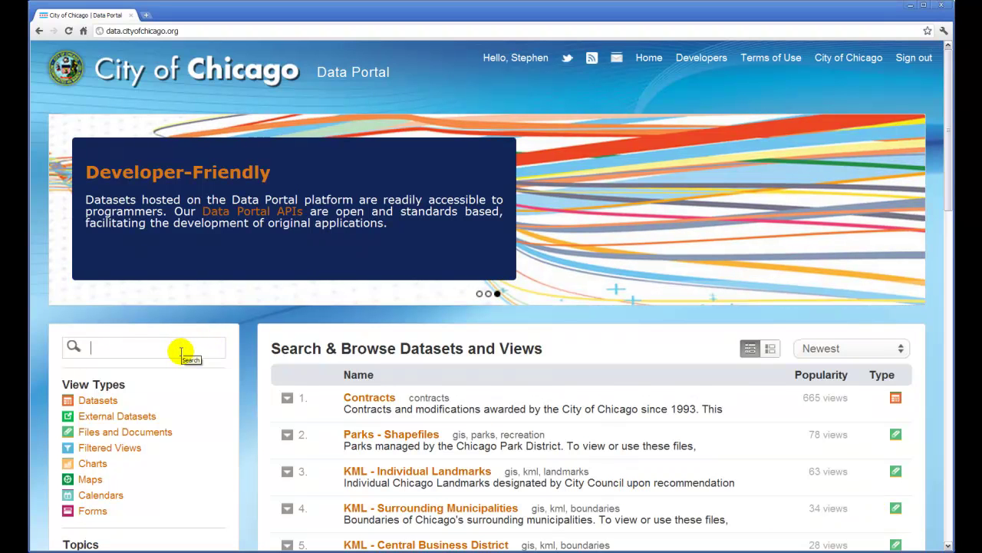
text(311 graffiti removal)
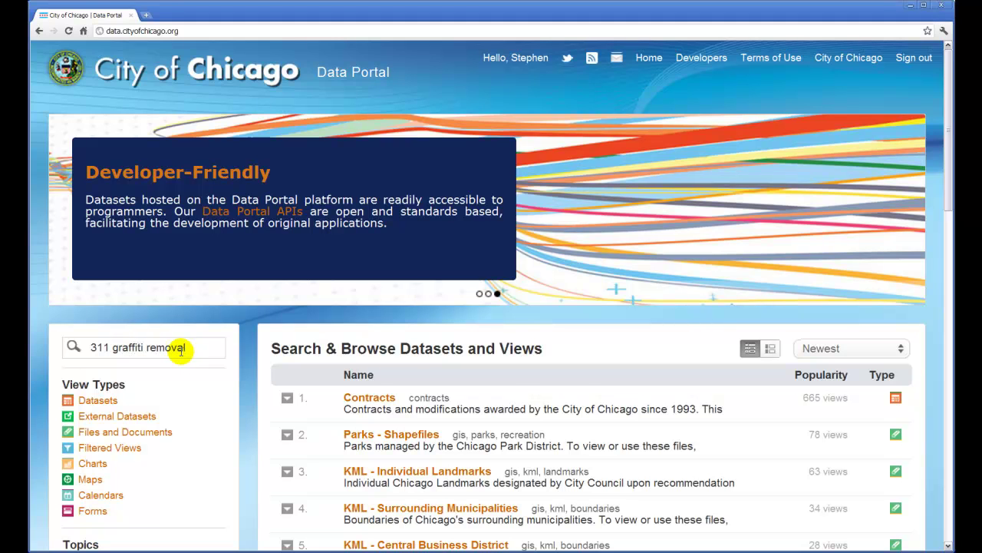
key(Return)
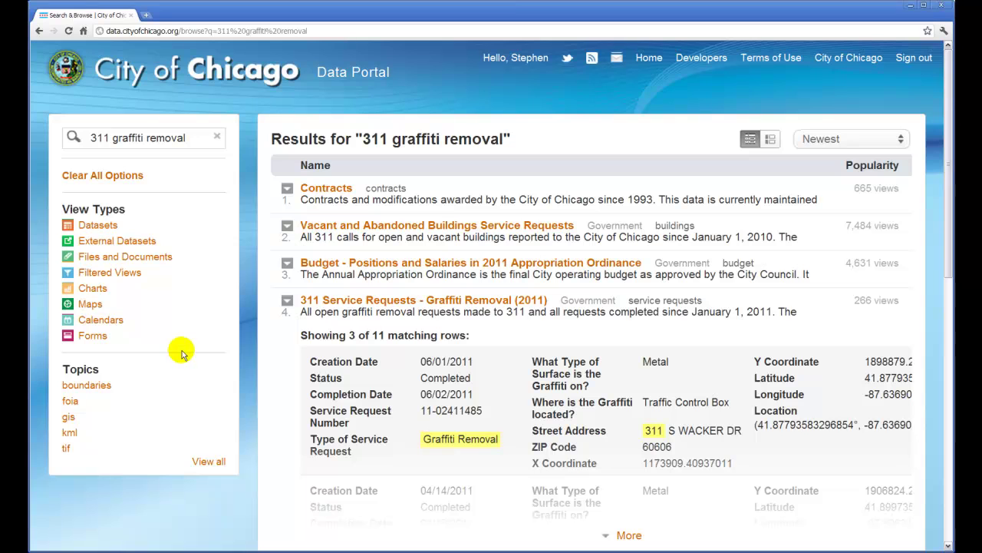
click(368, 301)
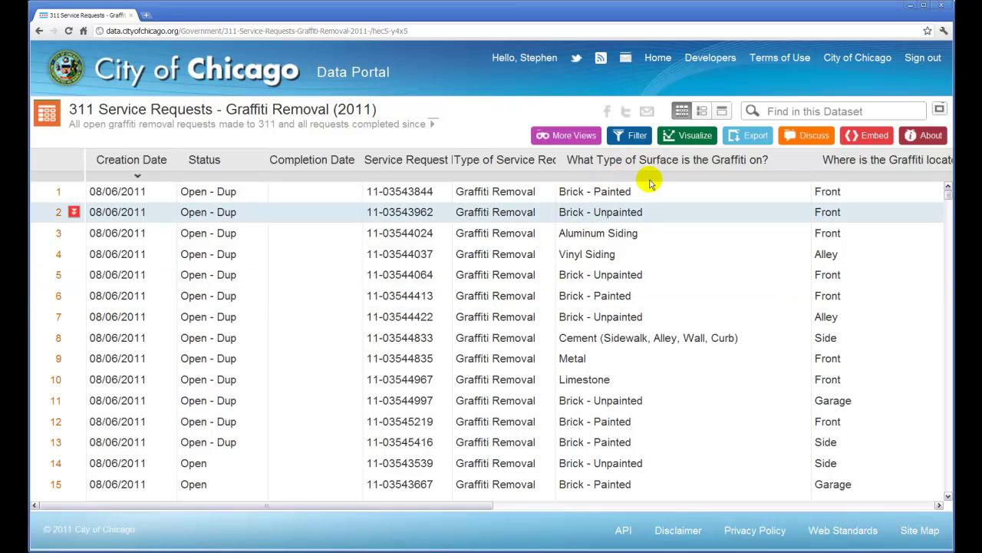
click(916, 506)
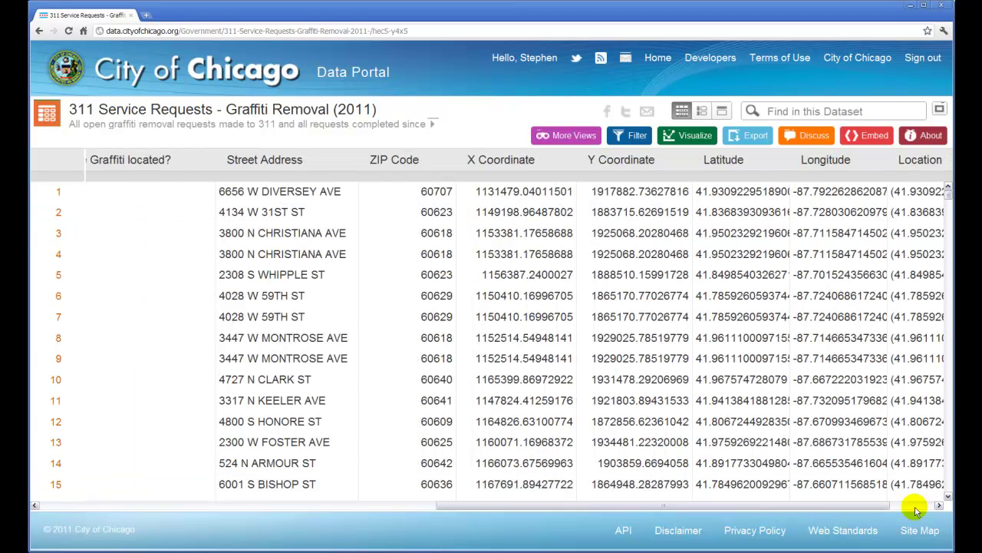
Set up a map visualization of the Graffiti Removal (2011) dataset with Google Maps as map type and Point Map as plot style
click(916, 506)
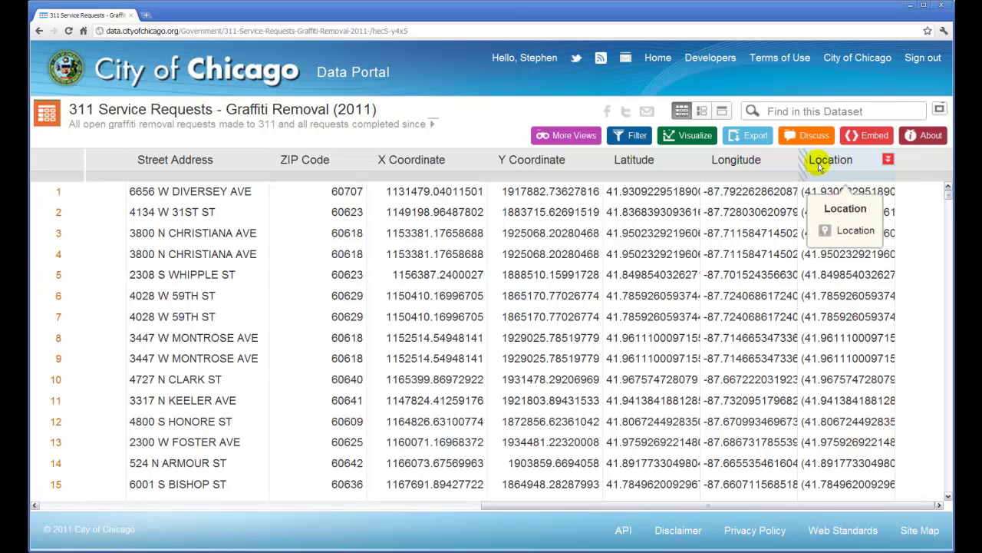
click(692, 138)
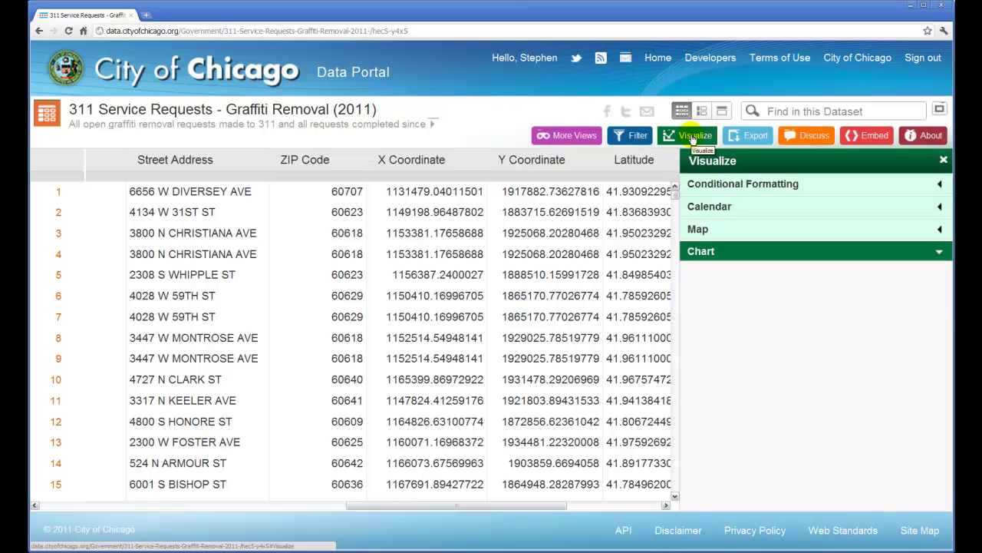
click(698, 229)
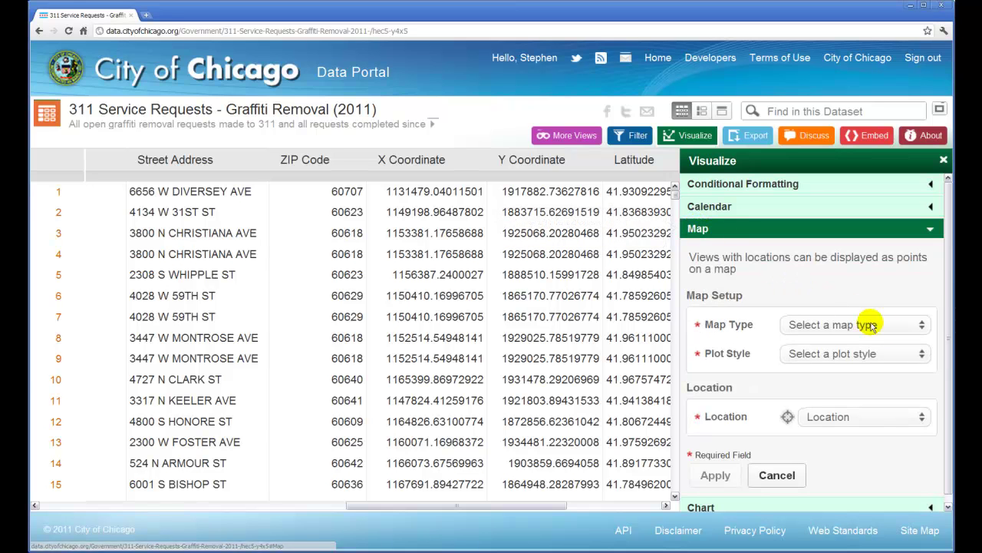
click(924, 326)
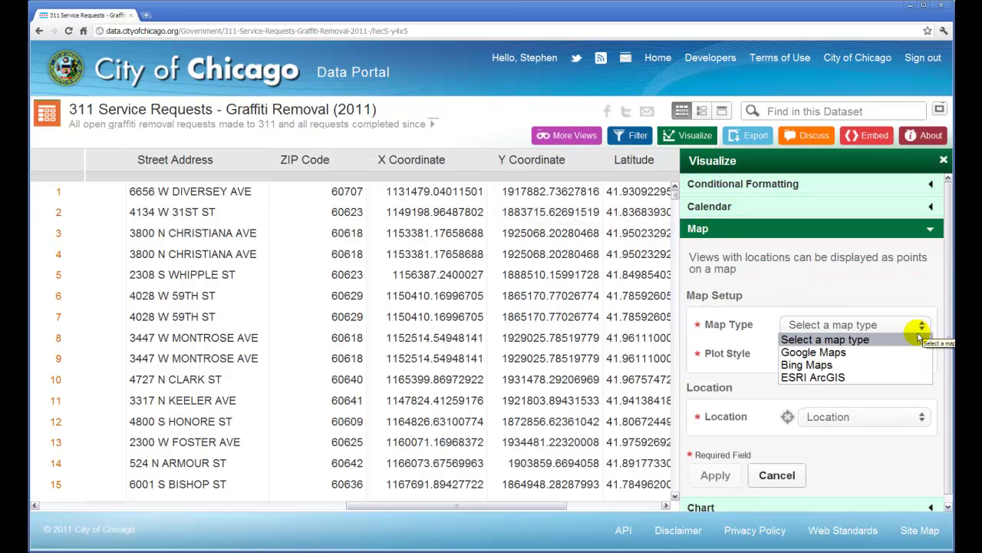
click(913, 353)
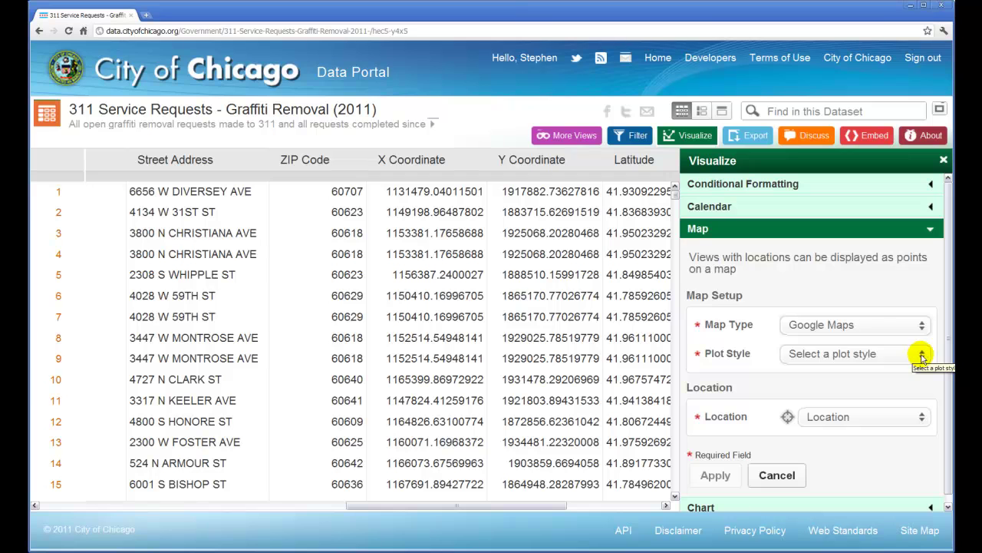
click(917, 355)
click(881, 381)
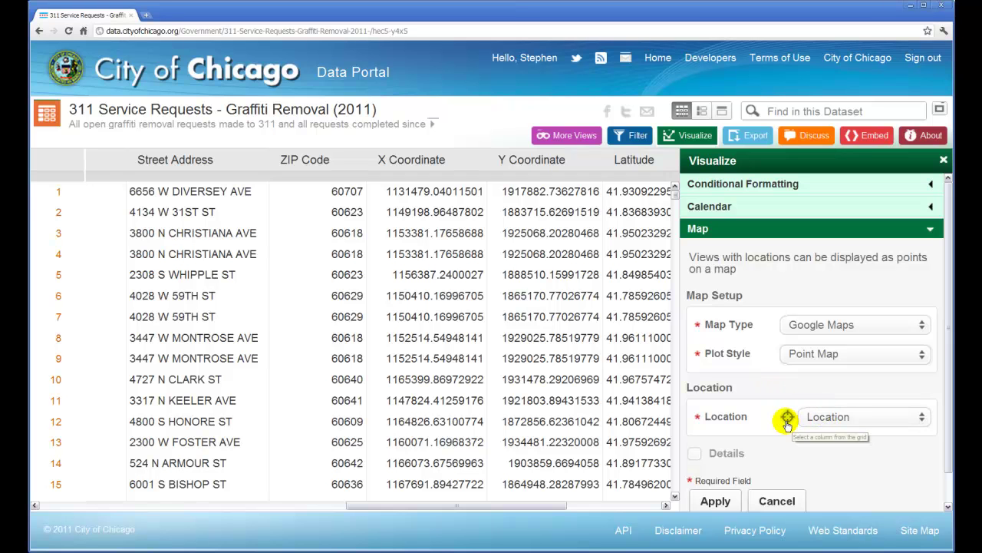
Enable the map's details and use the Street Address column as the marker title
click(695, 454)
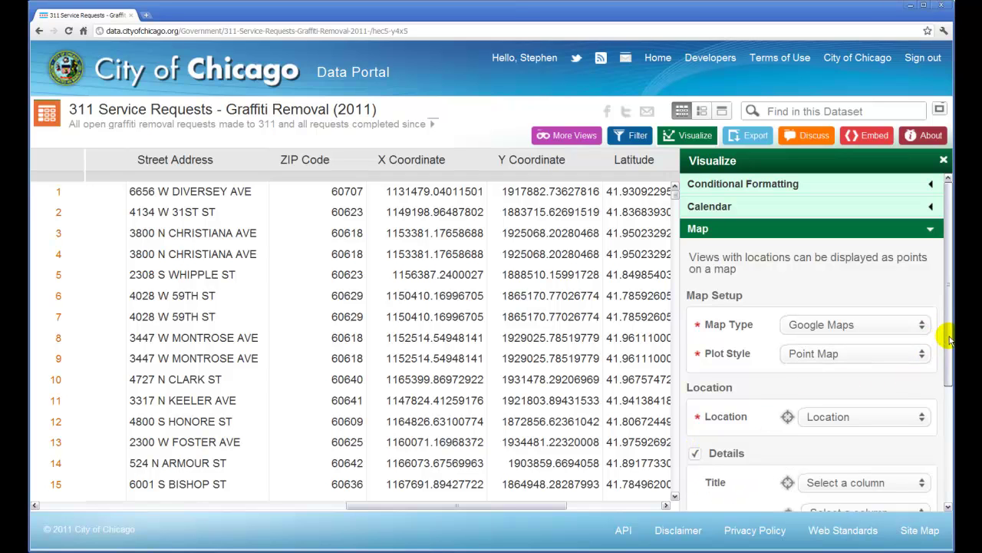
scroll(949, 337, down, 5)
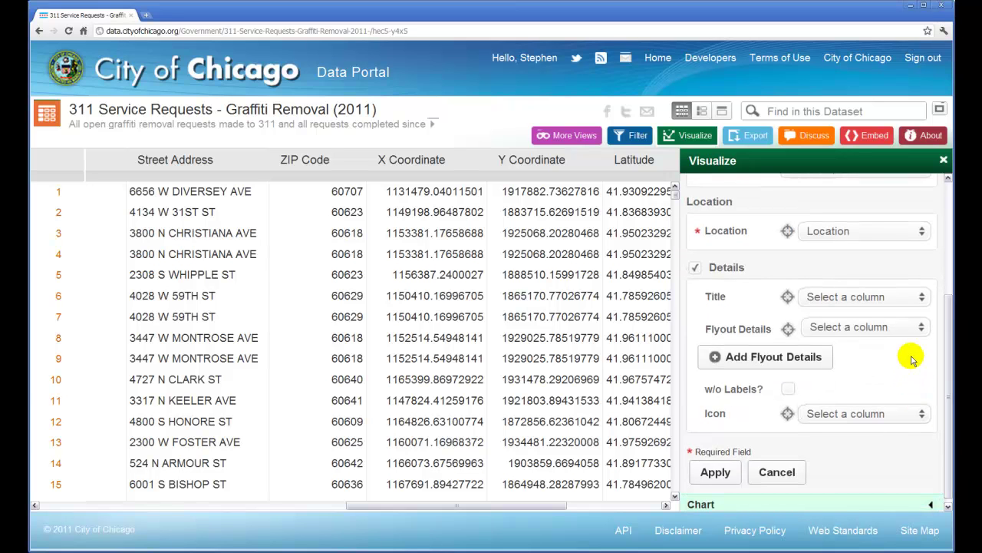
click(921, 298)
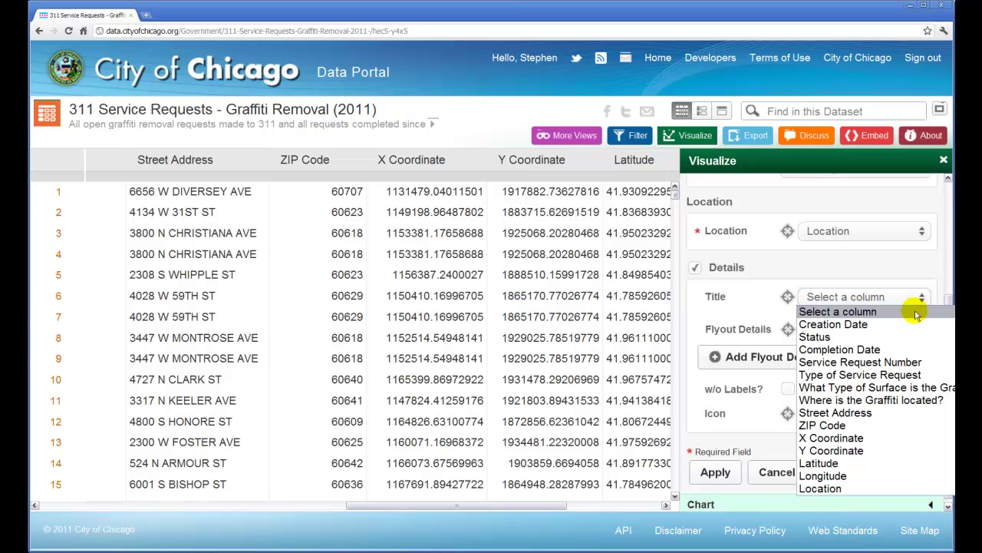
click(861, 413)
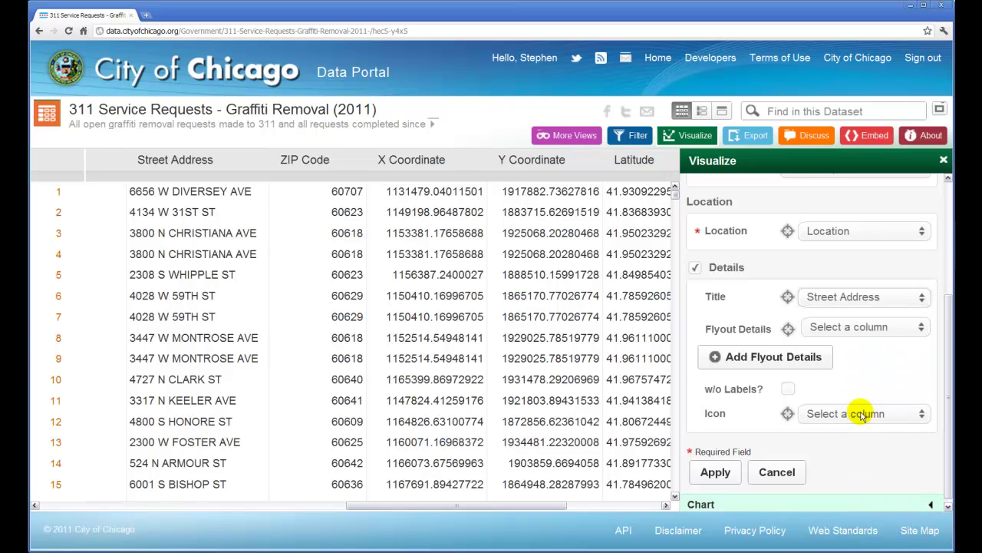
Add the graffiti's surface type and "Where is the Graffiti located?" columns as flyout details and apply the point map
click(923, 327)
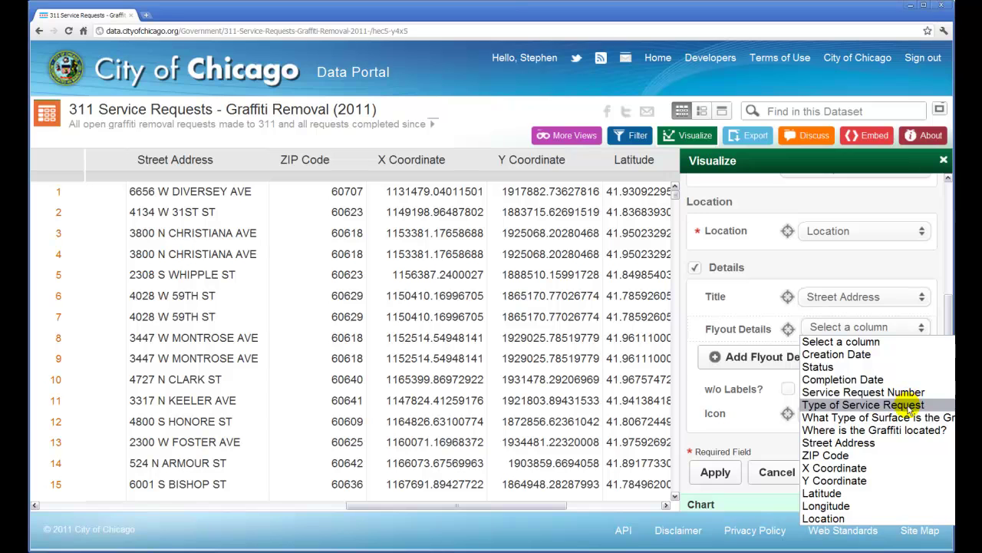
click(913, 419)
click(798, 358)
click(915, 352)
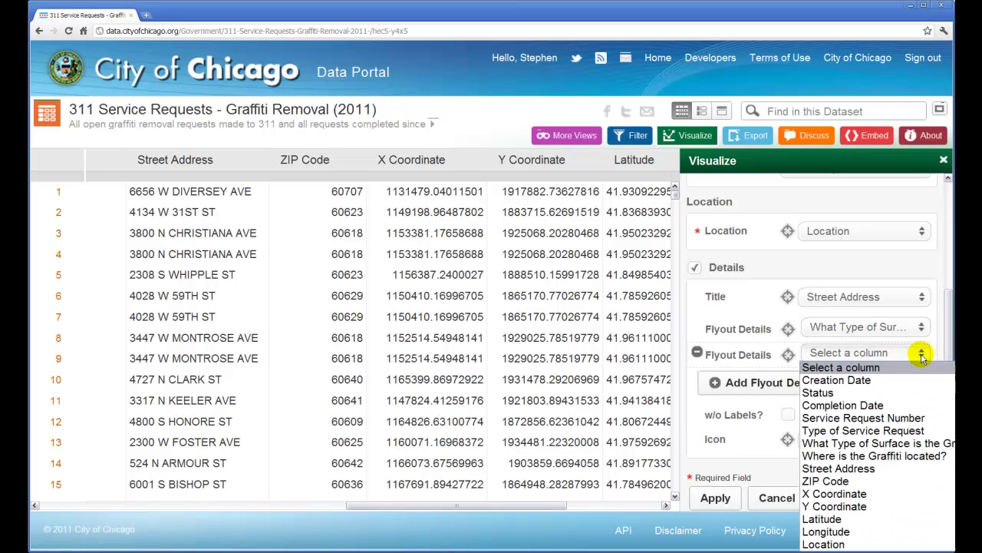
click(915, 456)
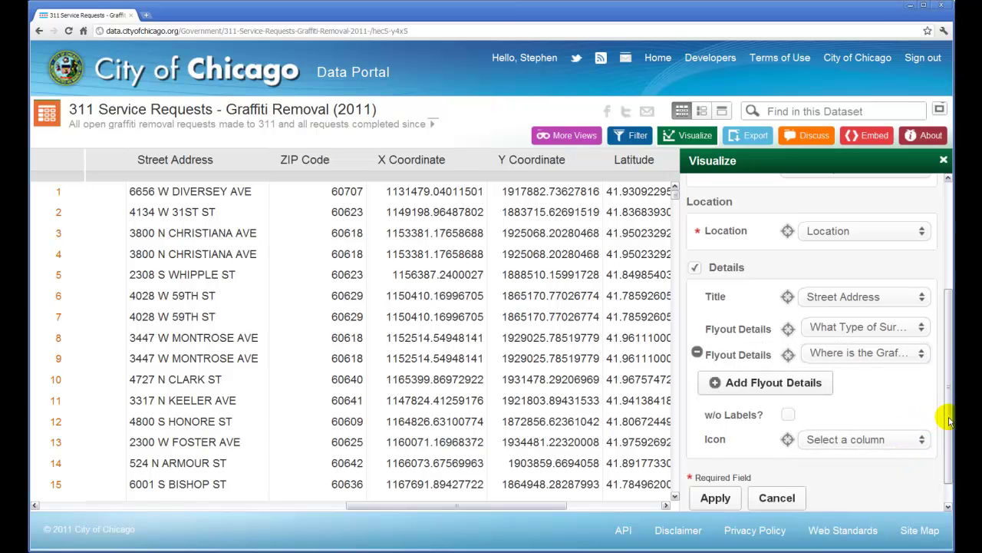
drag(948, 430, 948, 522)
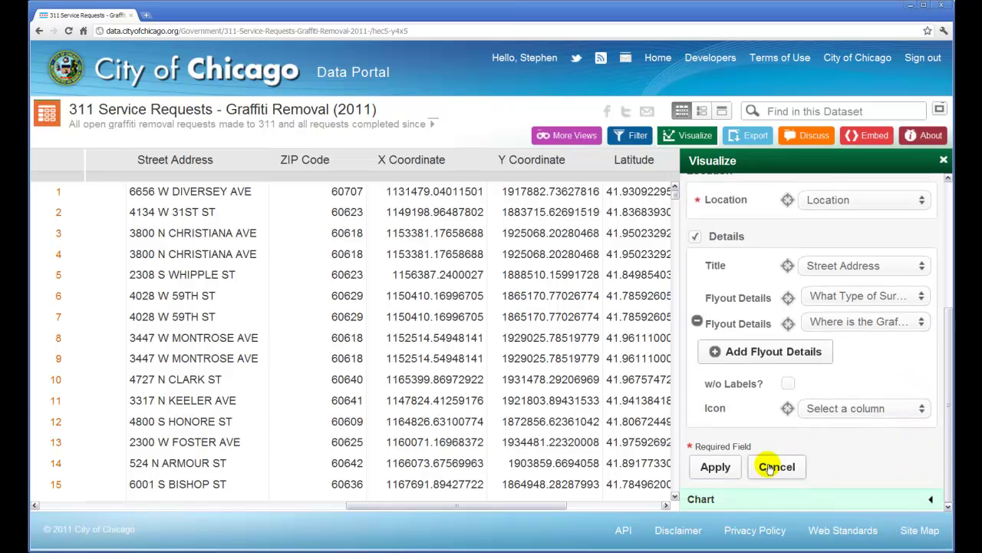
click(714, 467)
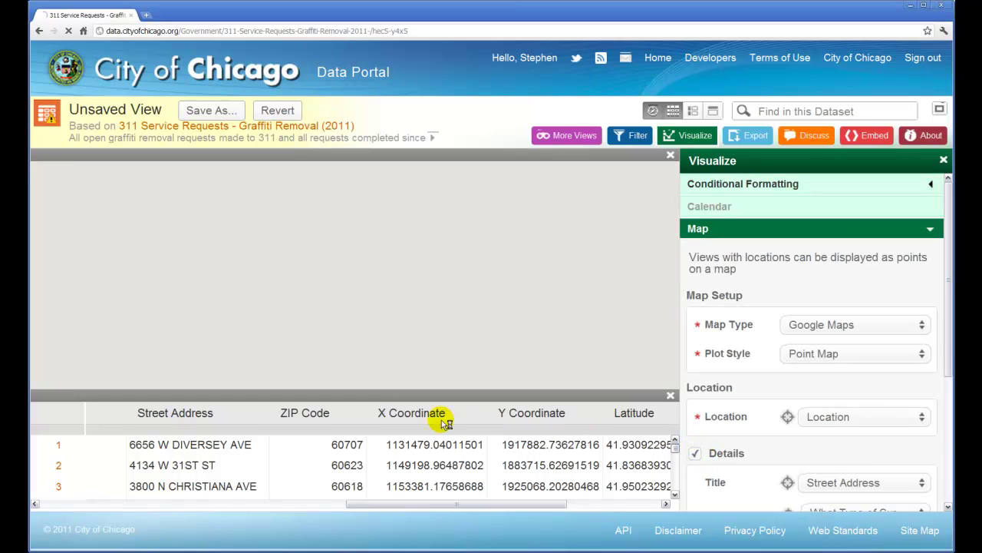
Zoom the map in south of Evergreen Park to individual markers and view the flyout of the one just east of S Kedzie Ave near W 107th St
mouse_move(362, 416)
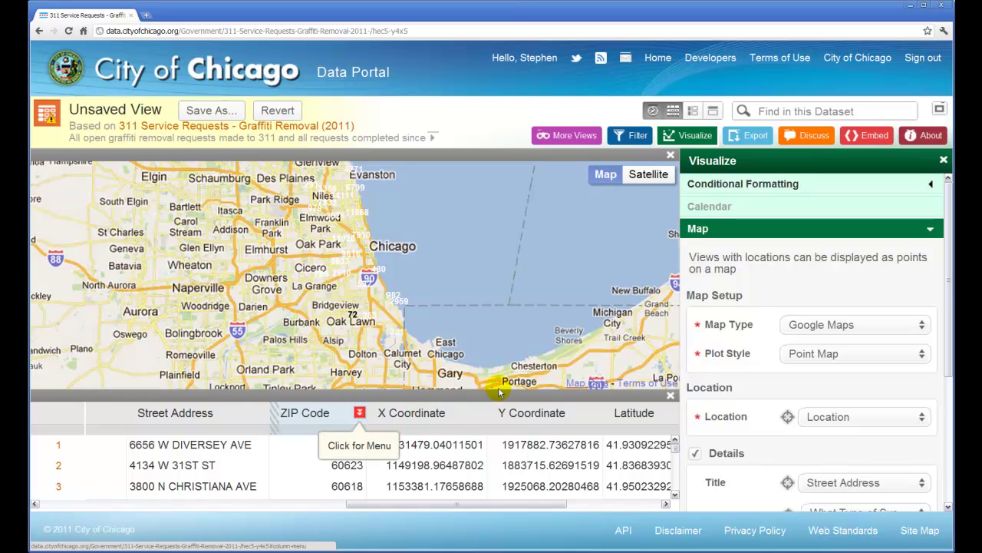
mouse_move(815, 216)
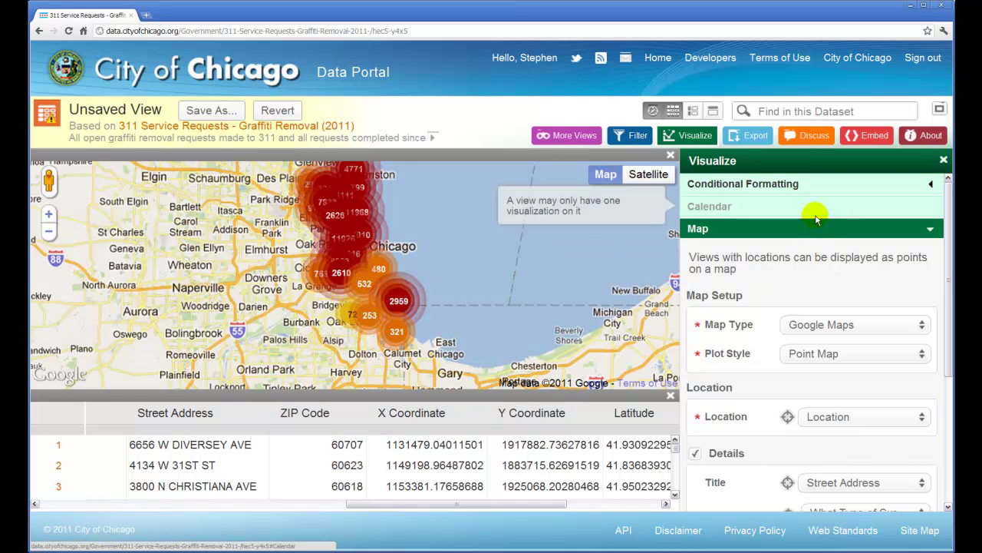
mouse_move(912, 183)
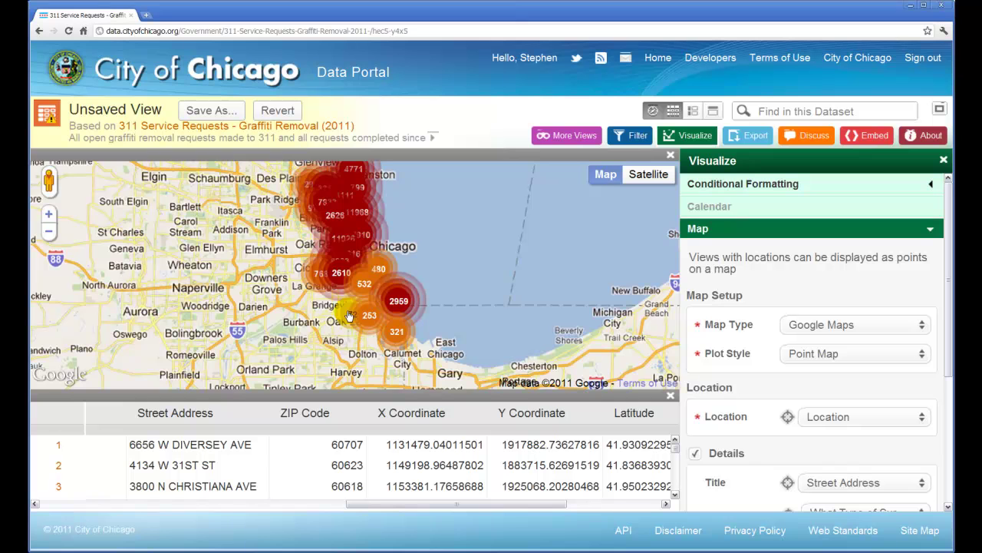
scroll(349, 315, up, 1)
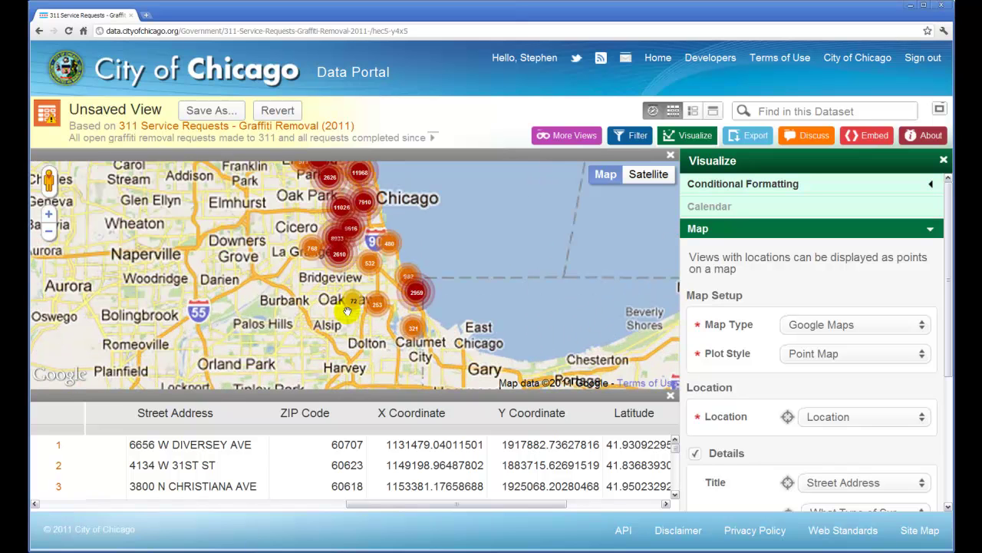
scroll(347, 311, up, 1)
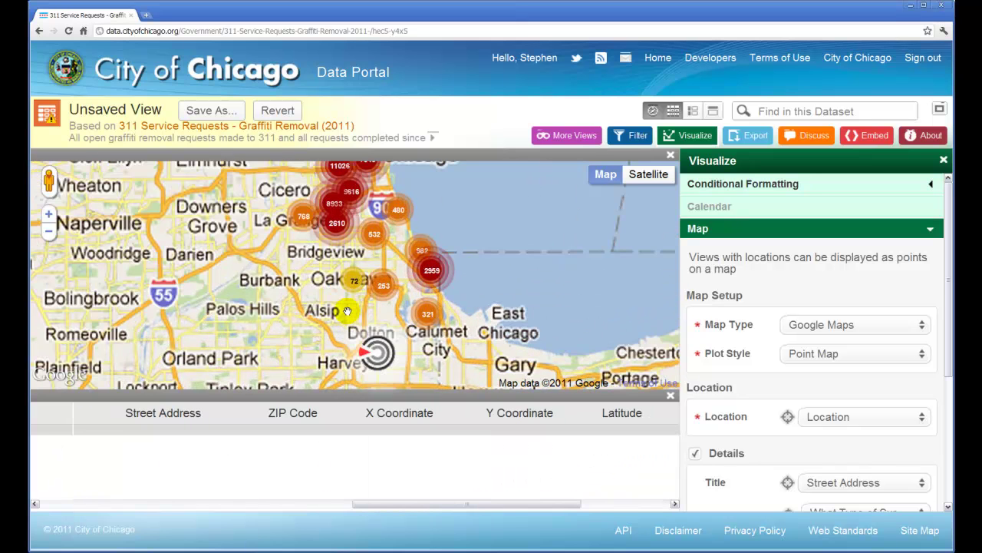
scroll(347, 311, up, 1)
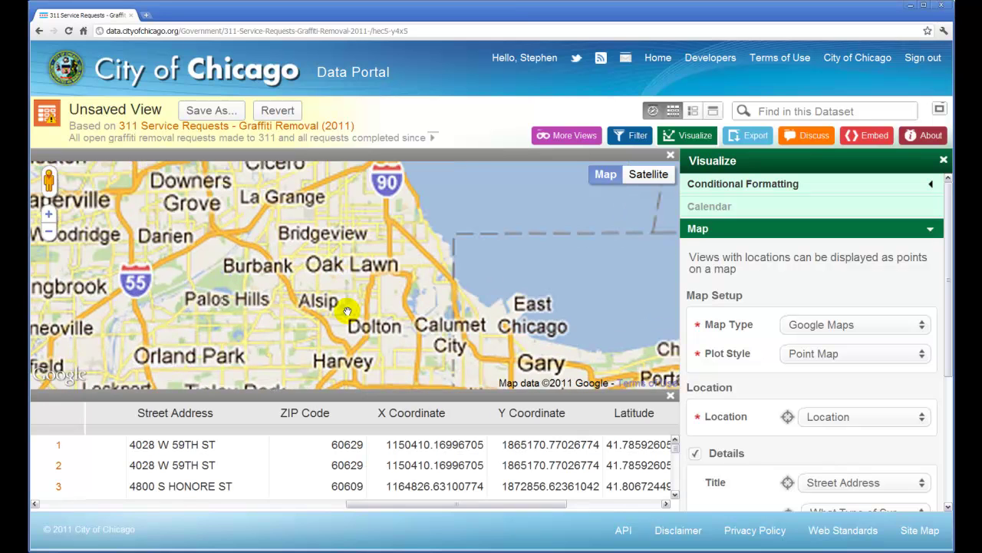
scroll(347, 311, up, 2)
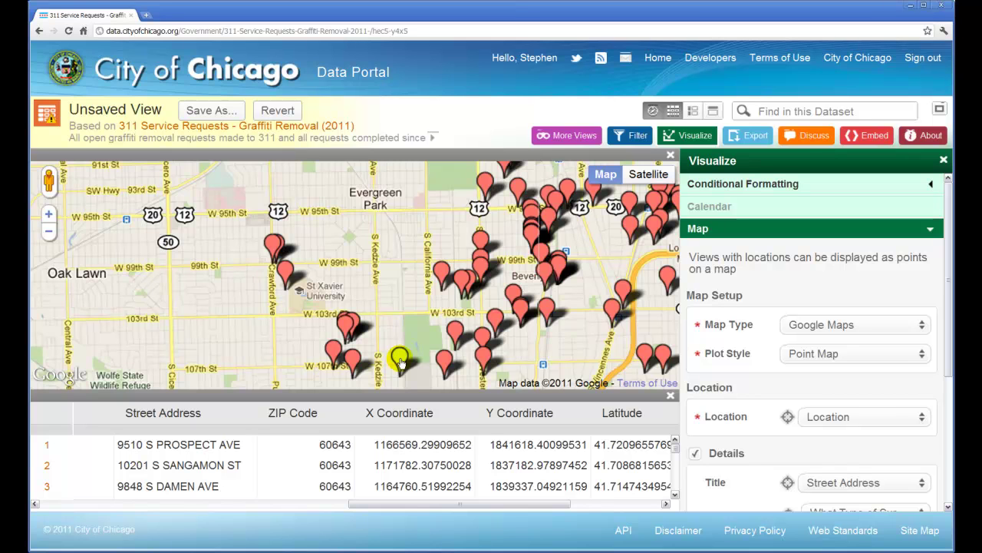
click(399, 359)
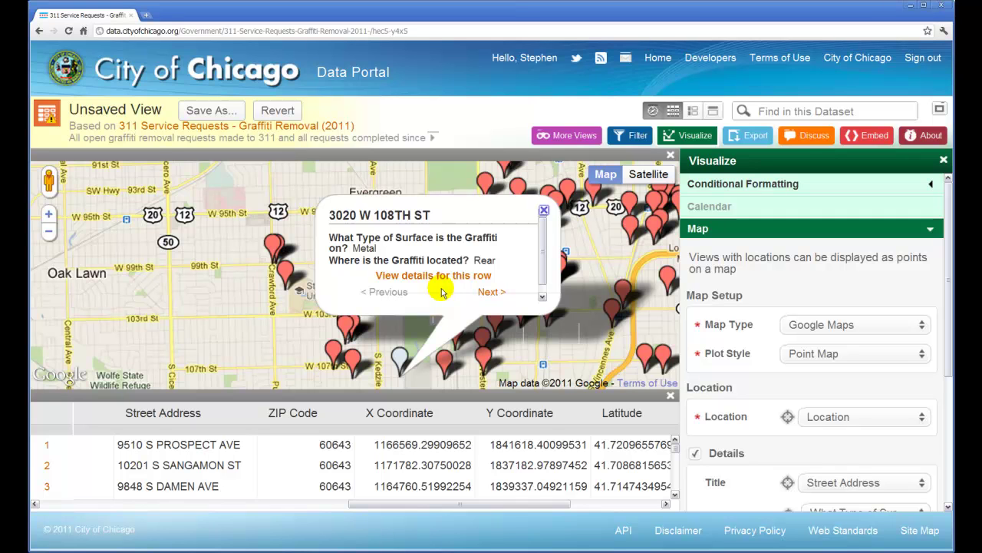
Save the map view under the name "Graffiti removal map" and open its list of more views
click(221, 112)
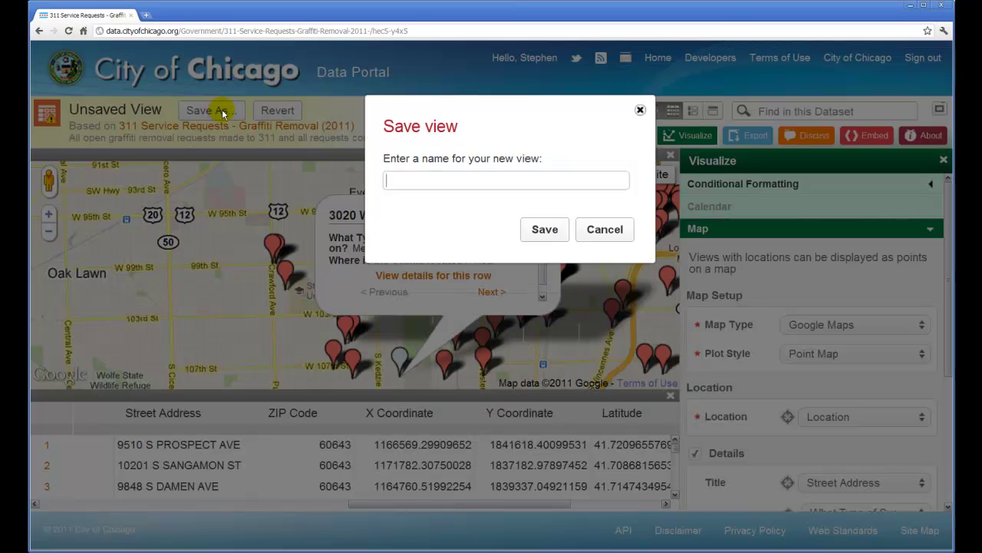
text(Graf)
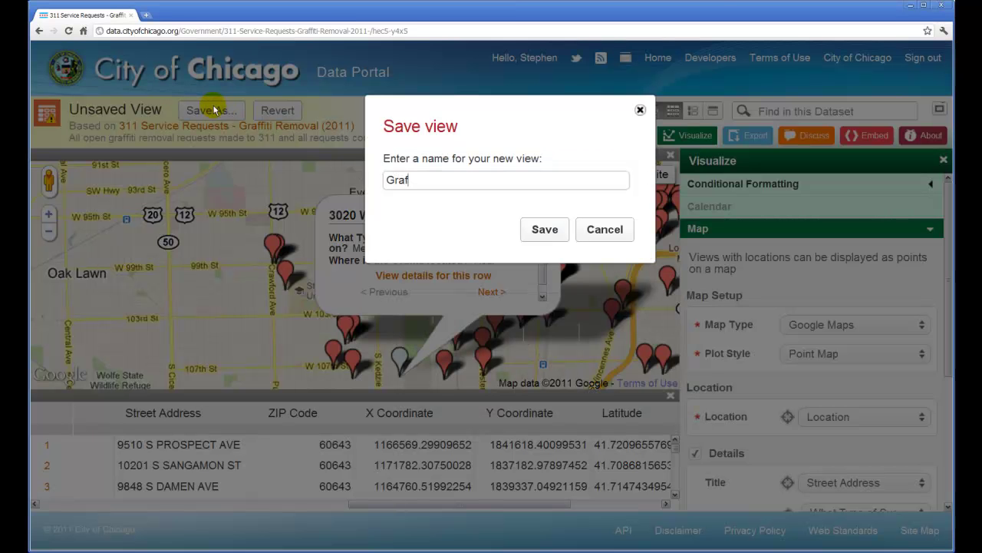
text(fiti removal map)
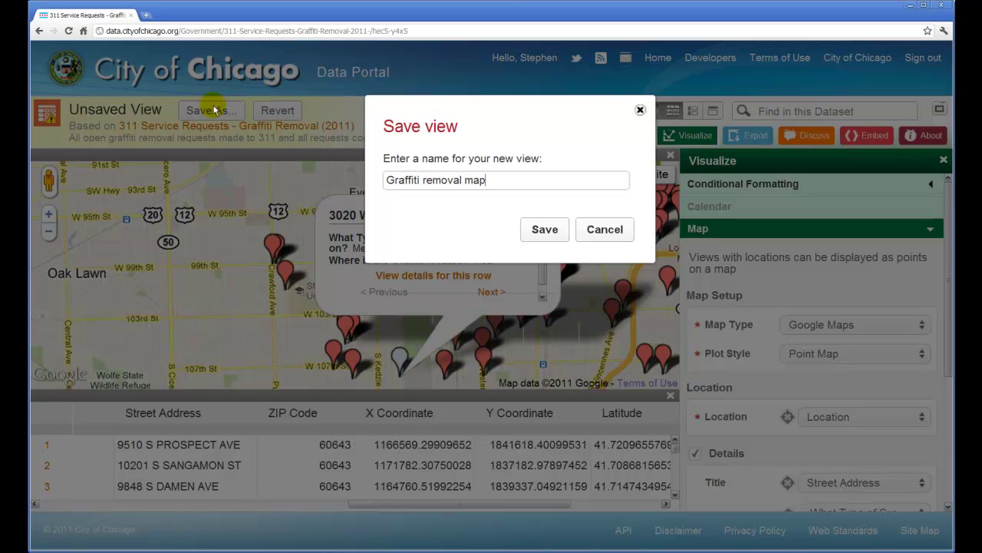
click(543, 230)
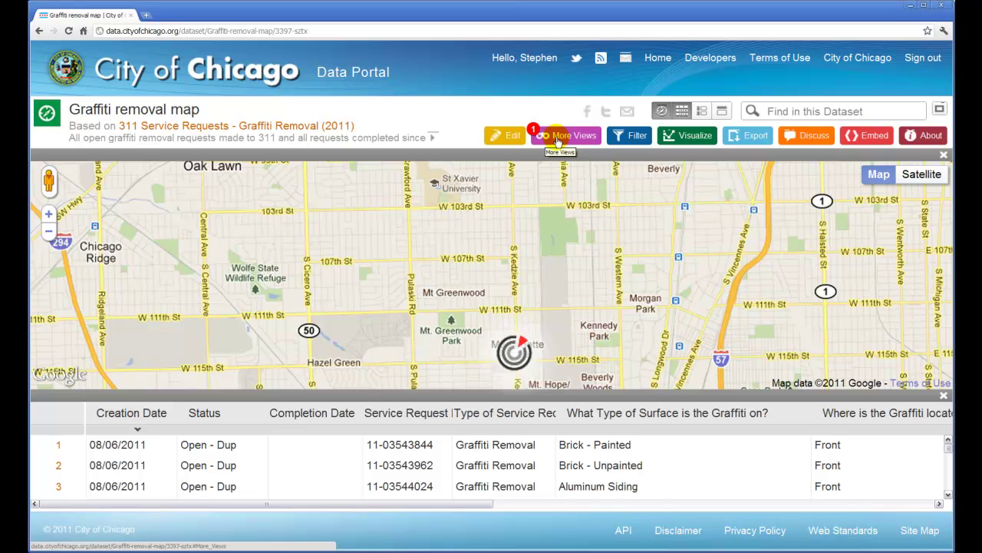
click(559, 142)
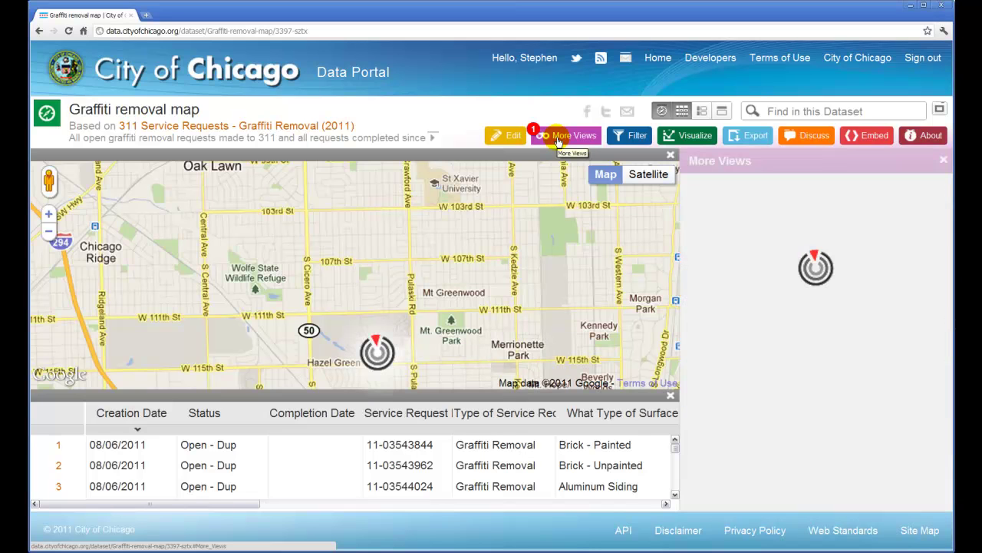